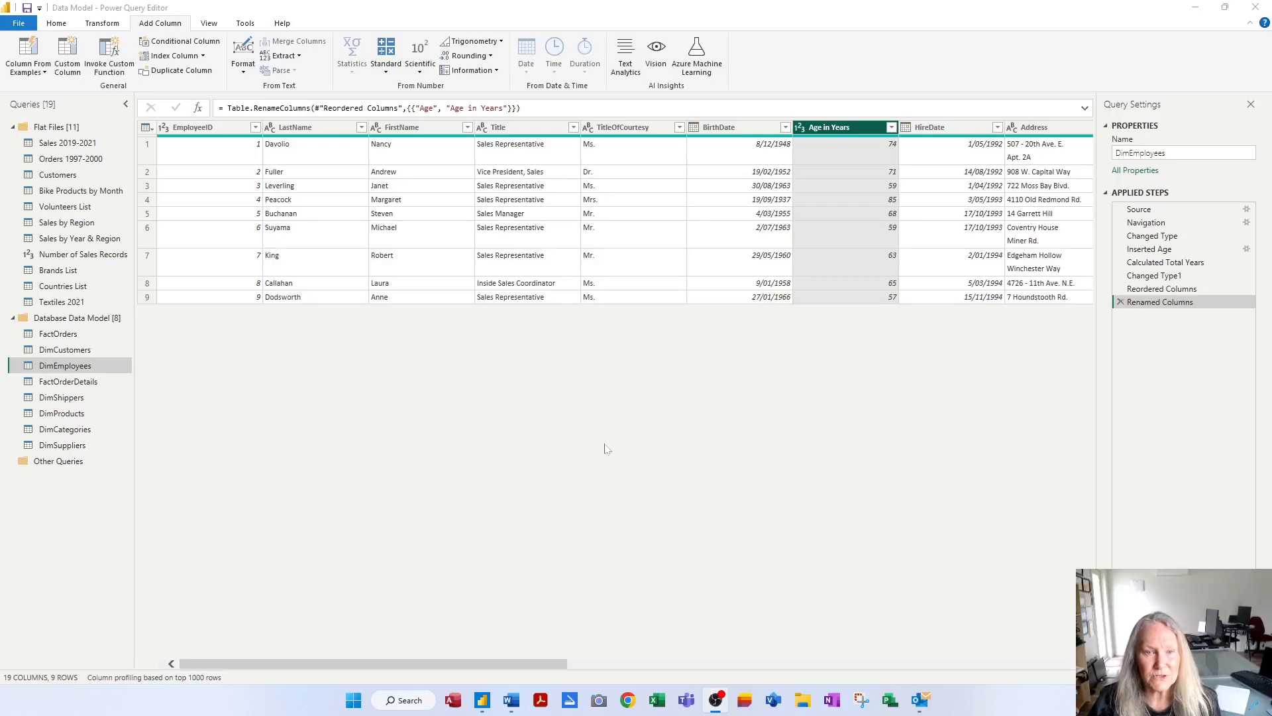
# - Create a reference of the Sales 2019-2021 query and rename the new query Total Sales
pyautogui.click(87, 141)
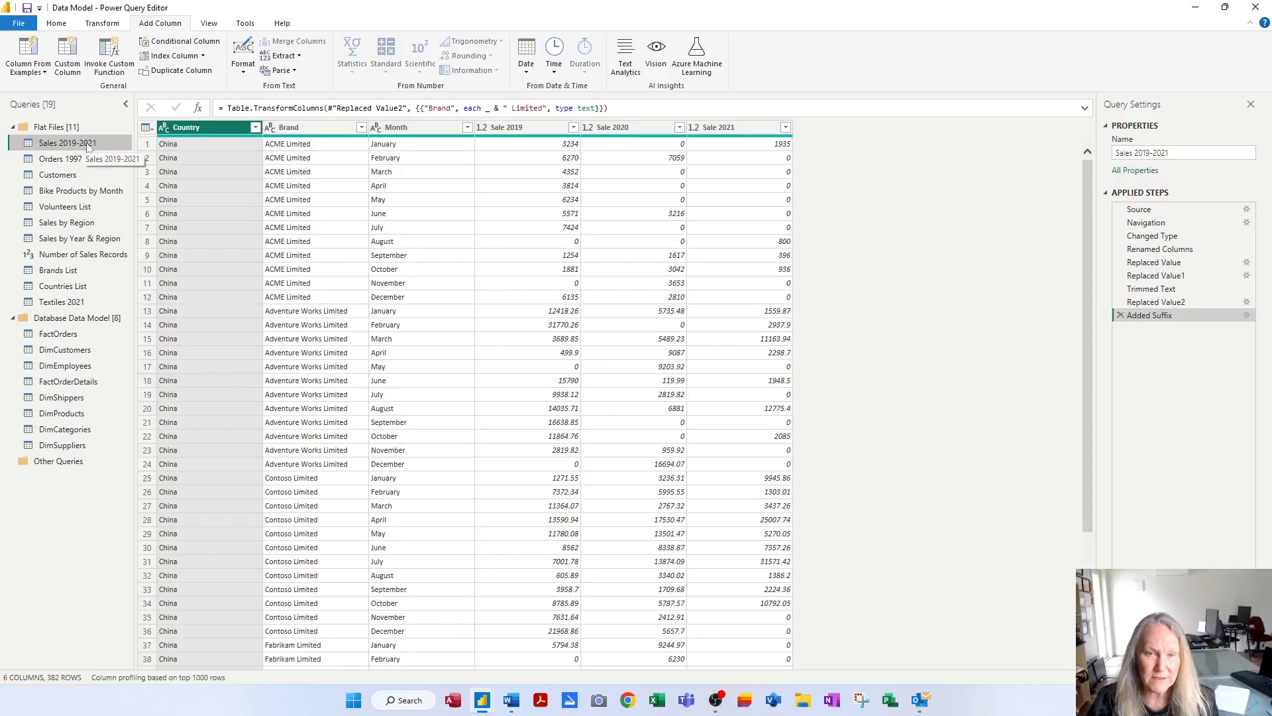
pyautogui.rightClick(88, 146)
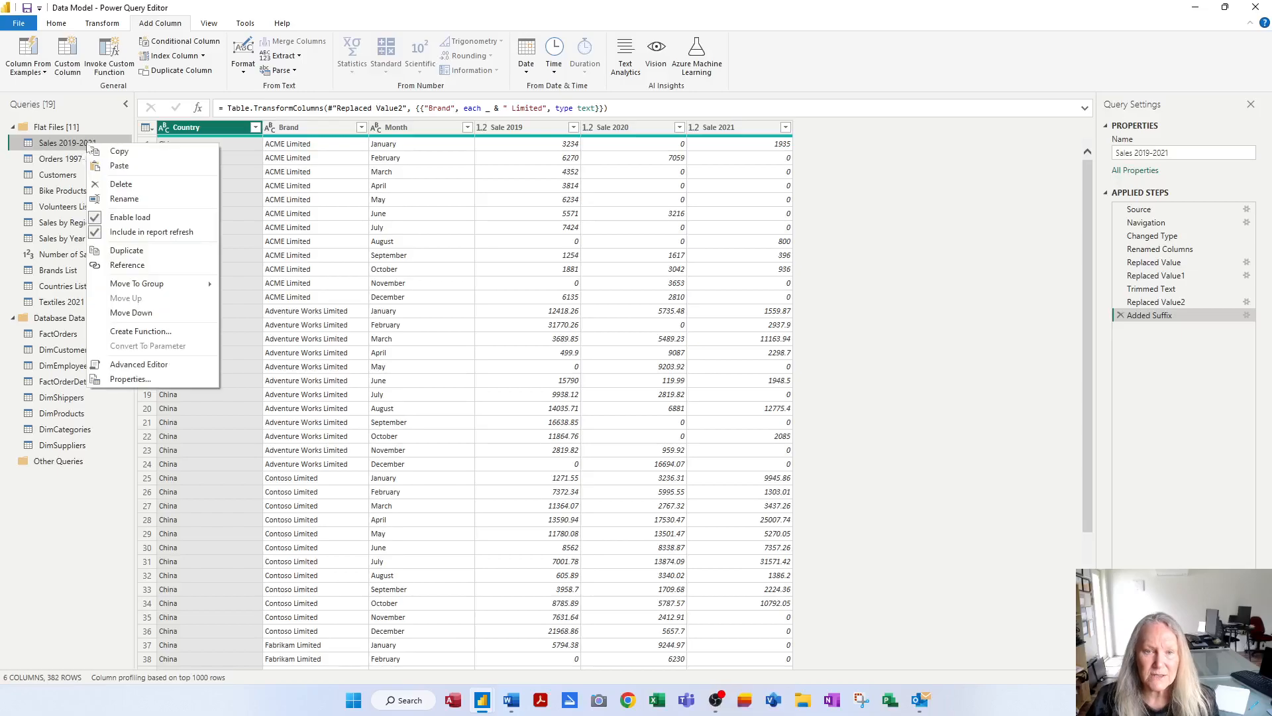
pyautogui.click(133, 265)
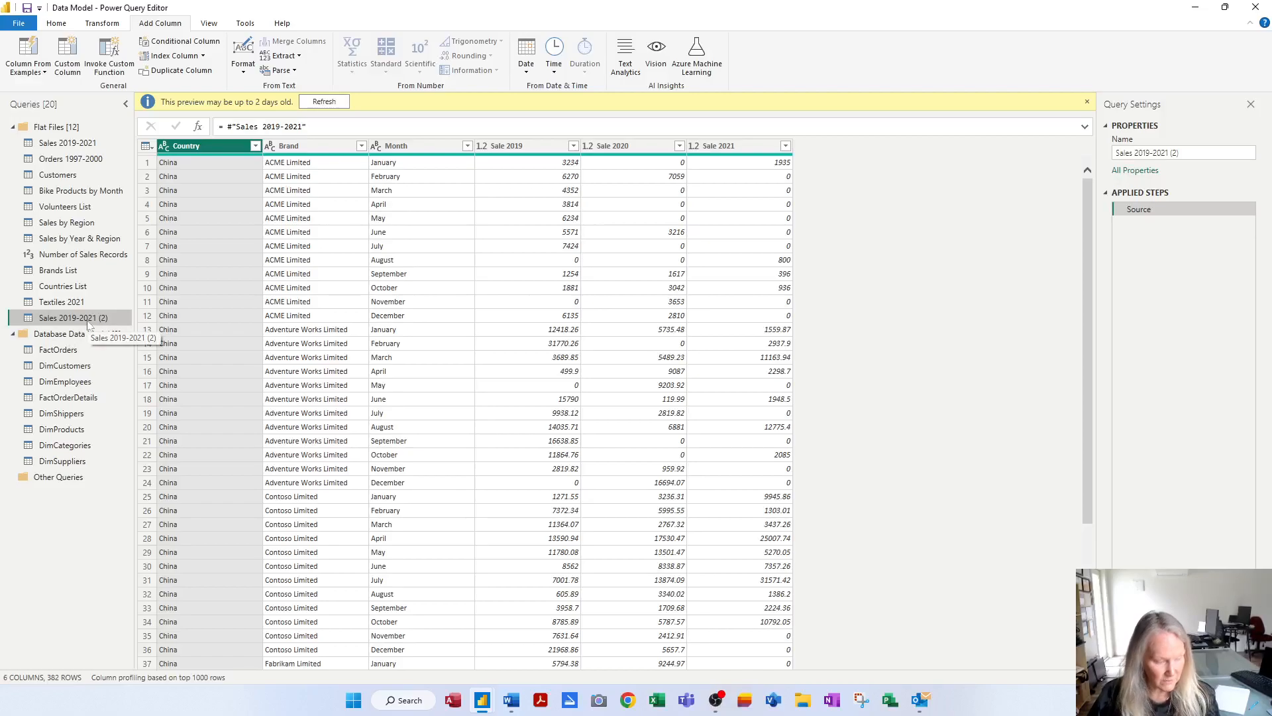
pyautogui.doubleClick(130, 319)
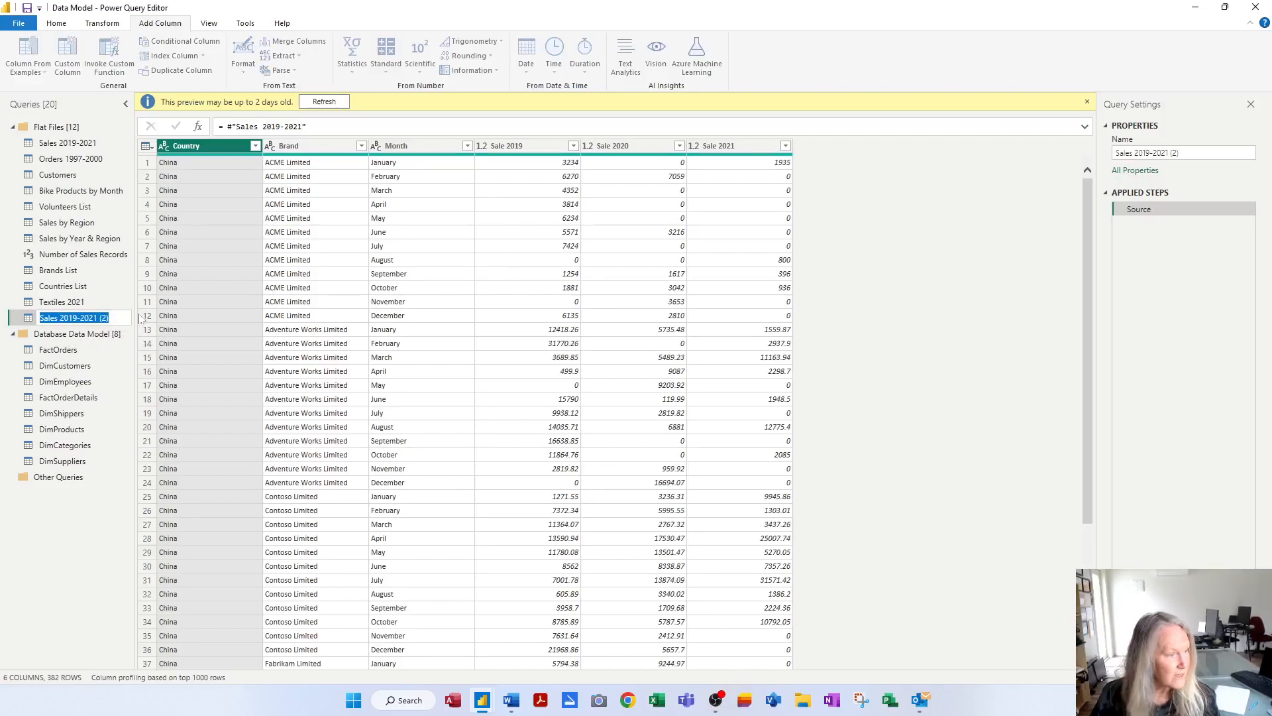
pyautogui.write('Total Sales')
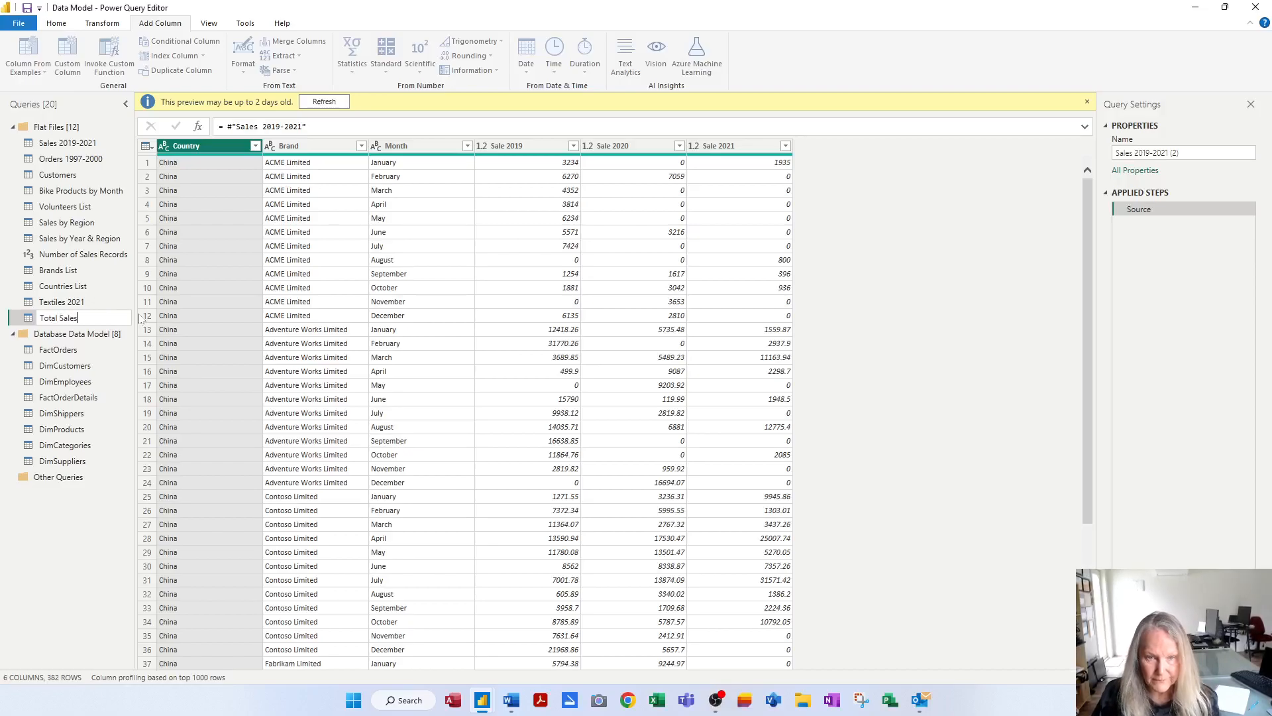
pyautogui.press('Return')
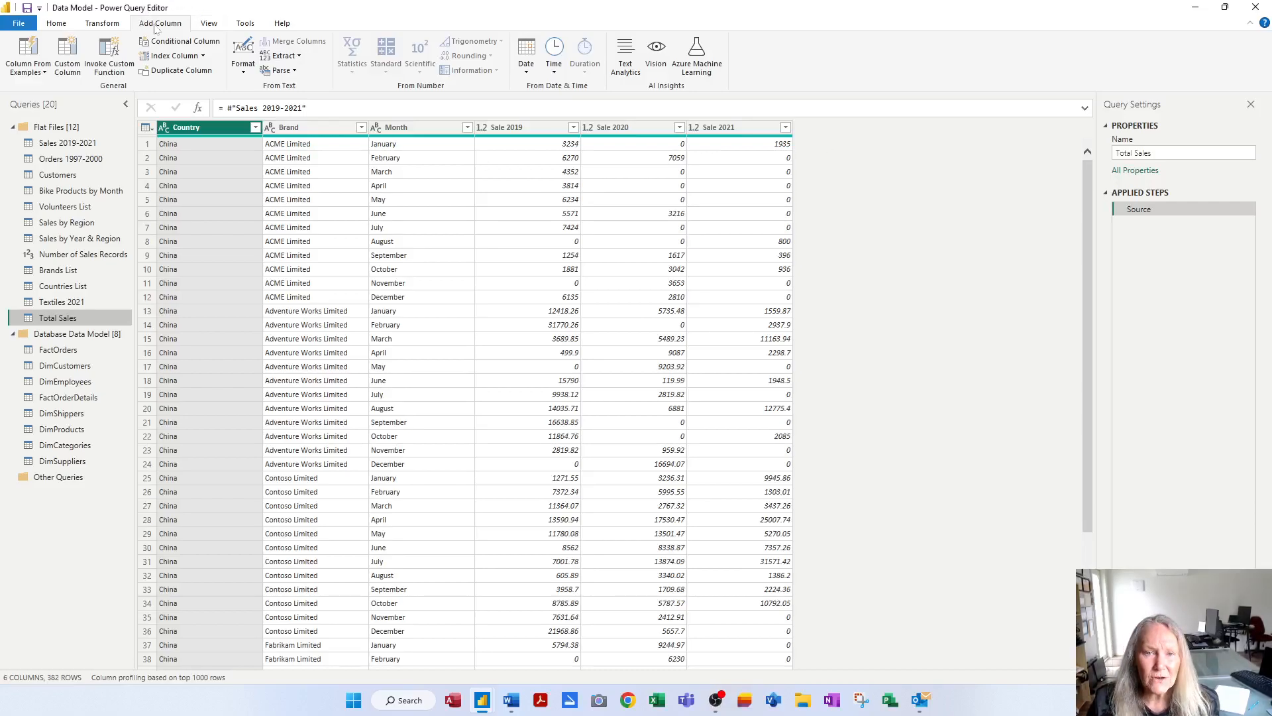
# - Add a custom column named Total Sales with the formula [Sale 2019]+[Sale 2020]+[Sale 2021] to the Total Sales query
pyautogui.click(72, 58)
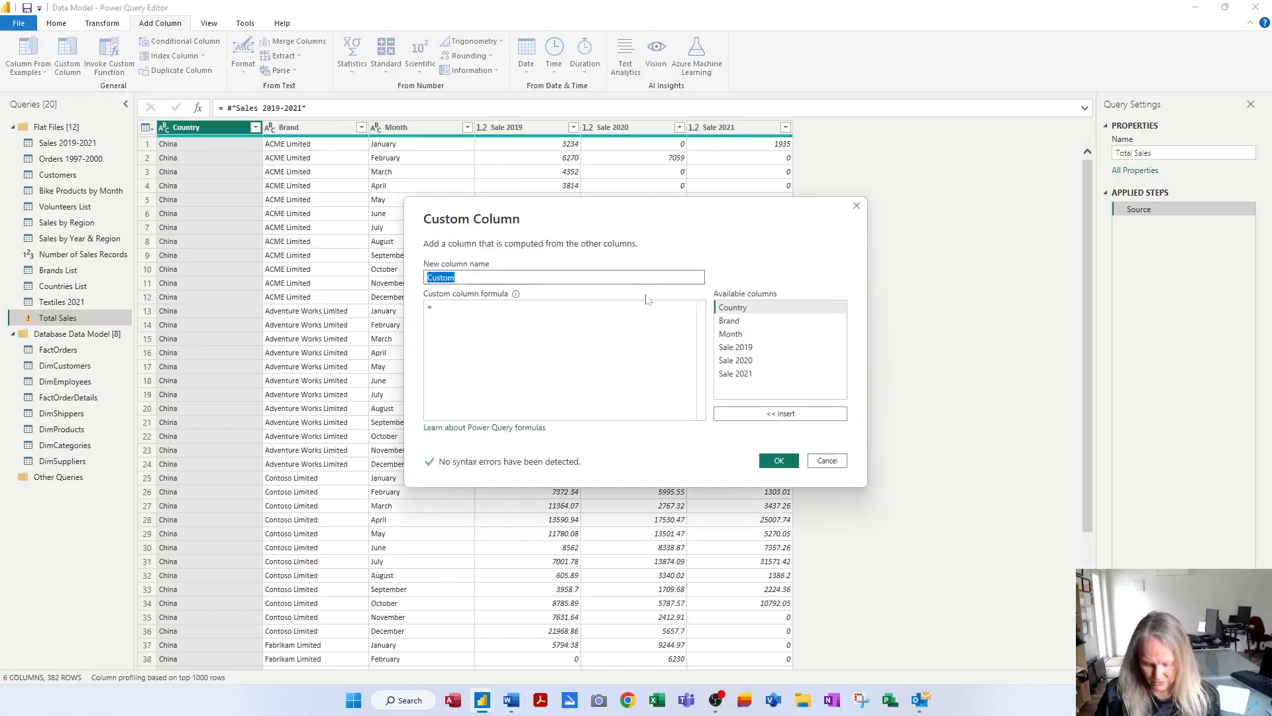
pyautogui.write('Total ')
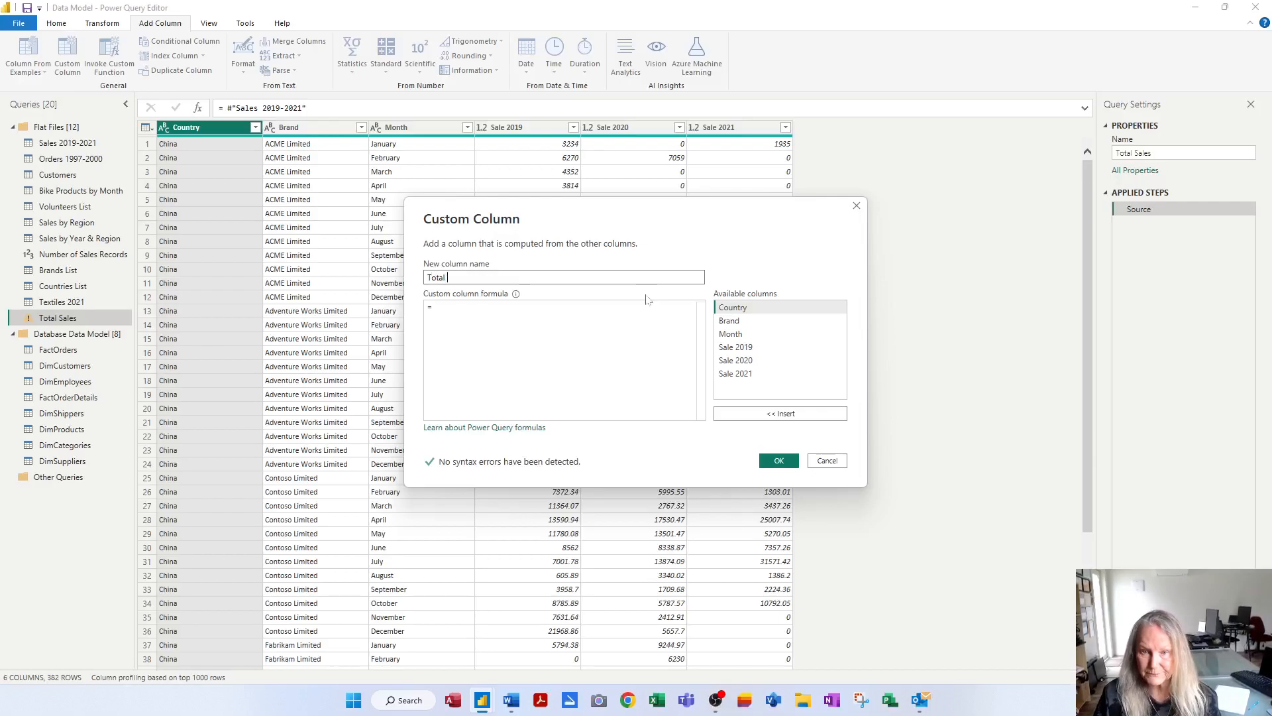
pyautogui.write('Sales')
pyautogui.press('Tab')
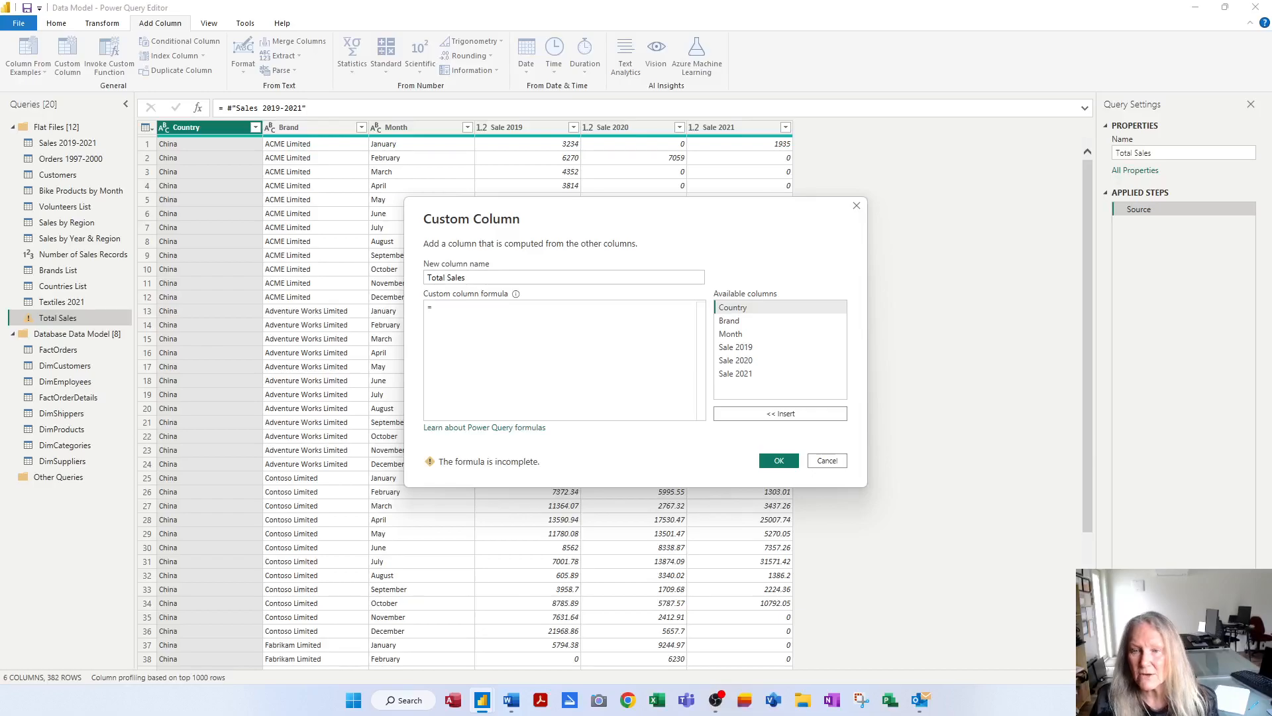
pyautogui.doubleClick(736, 347)
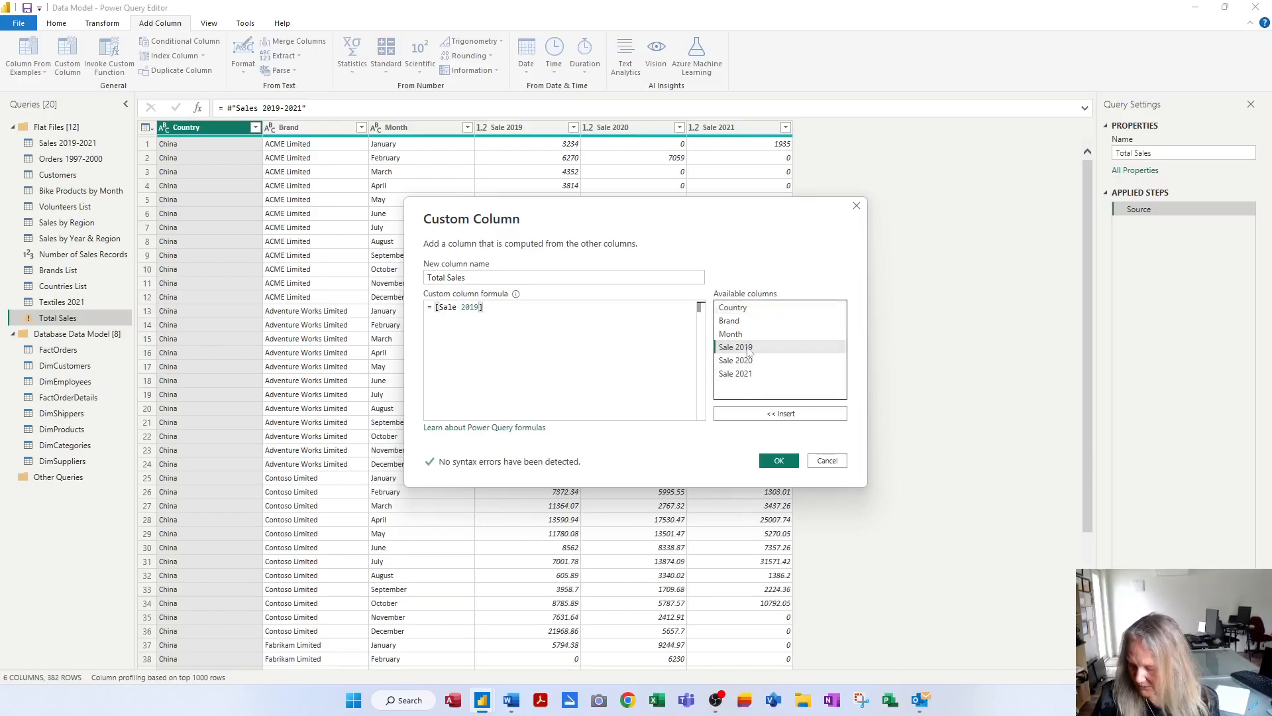
pyautogui.write('+')
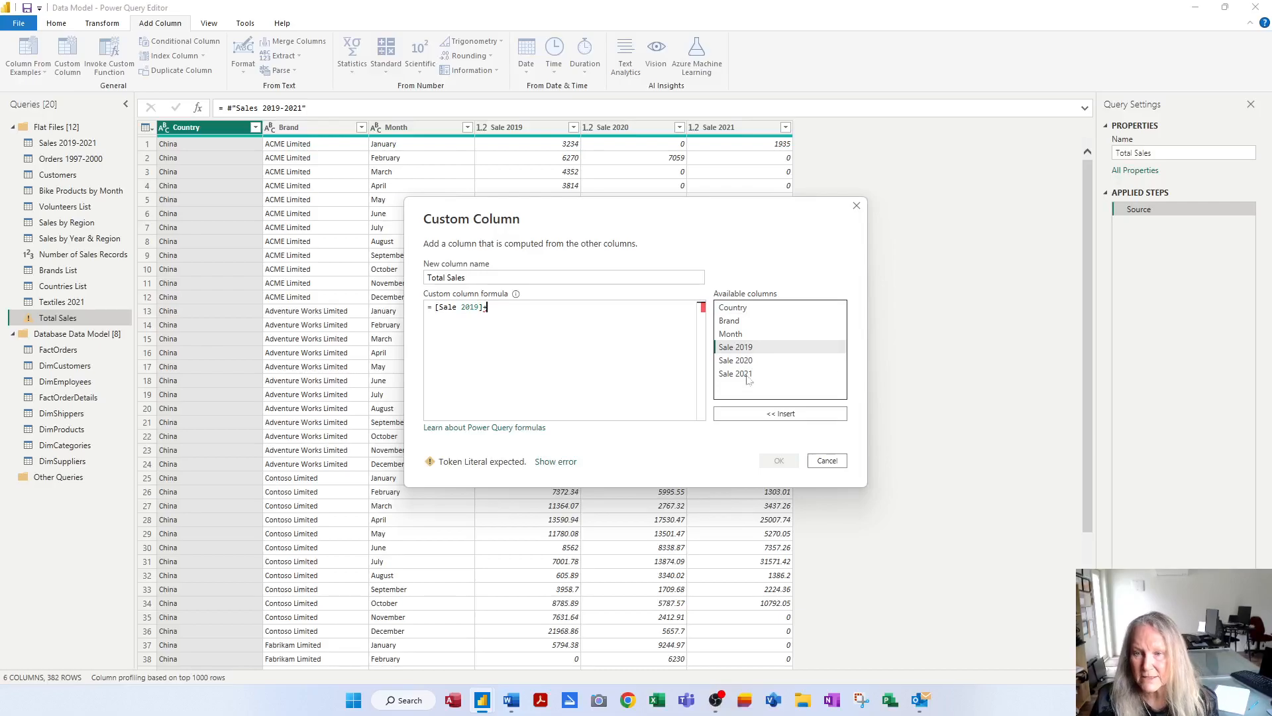
pyautogui.click(747, 362)
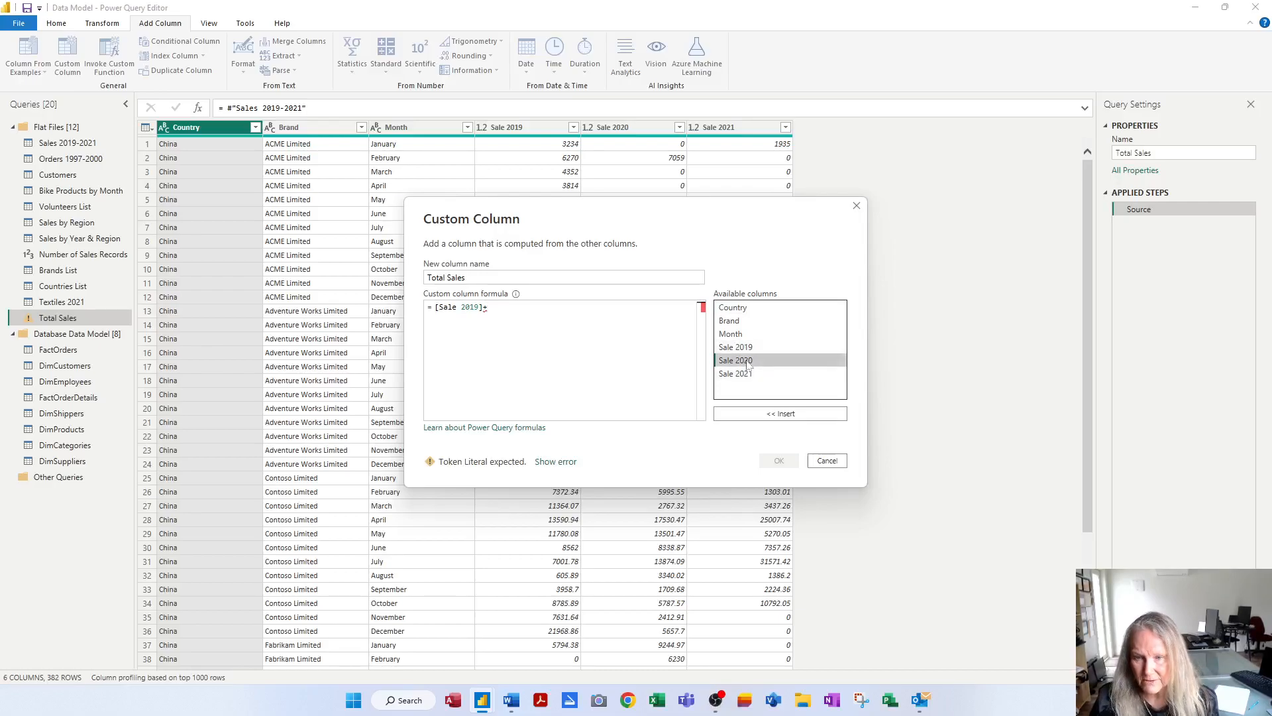
pyautogui.doubleClick(748, 361)
pyautogui.write('+')
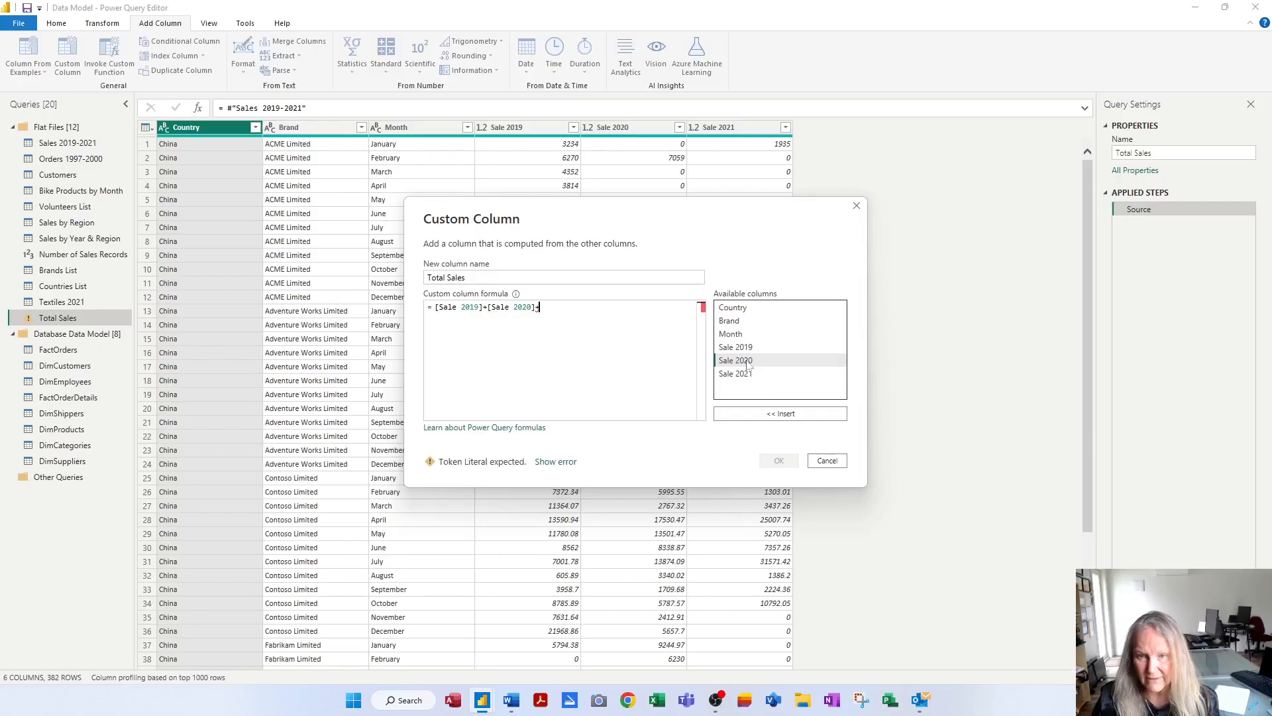
pyautogui.click(750, 375)
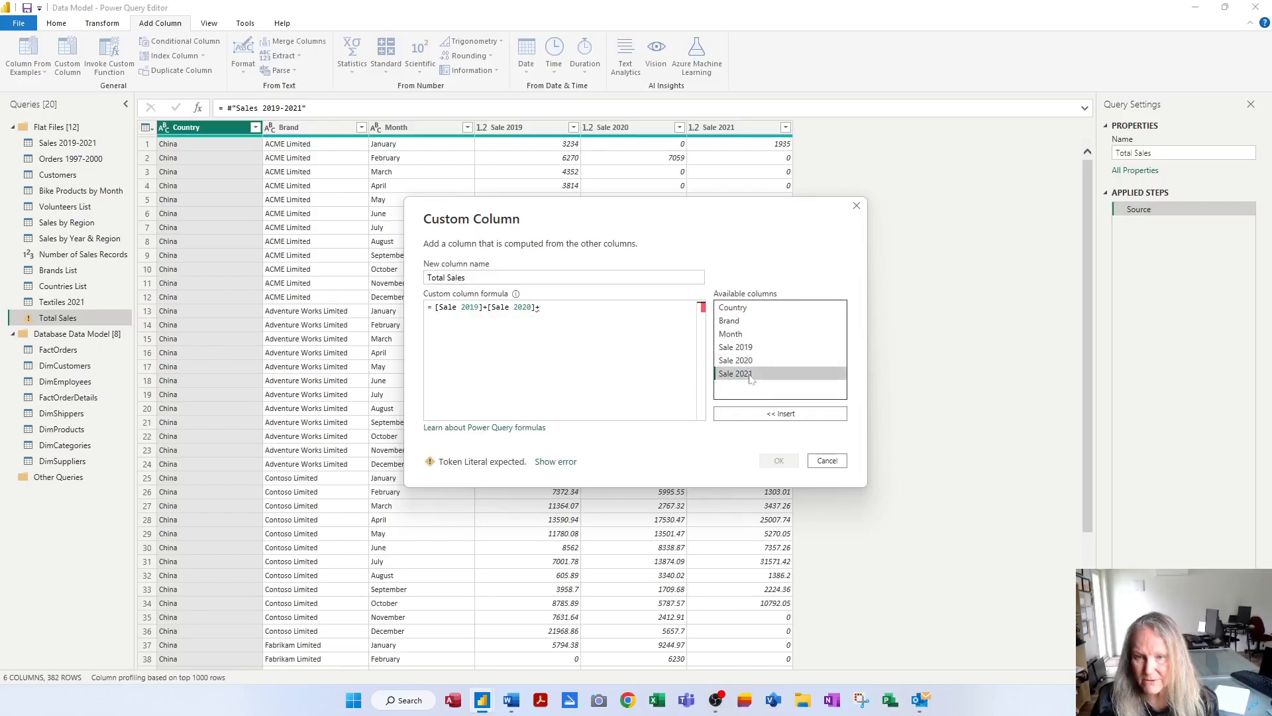
pyautogui.doubleClick(751, 375)
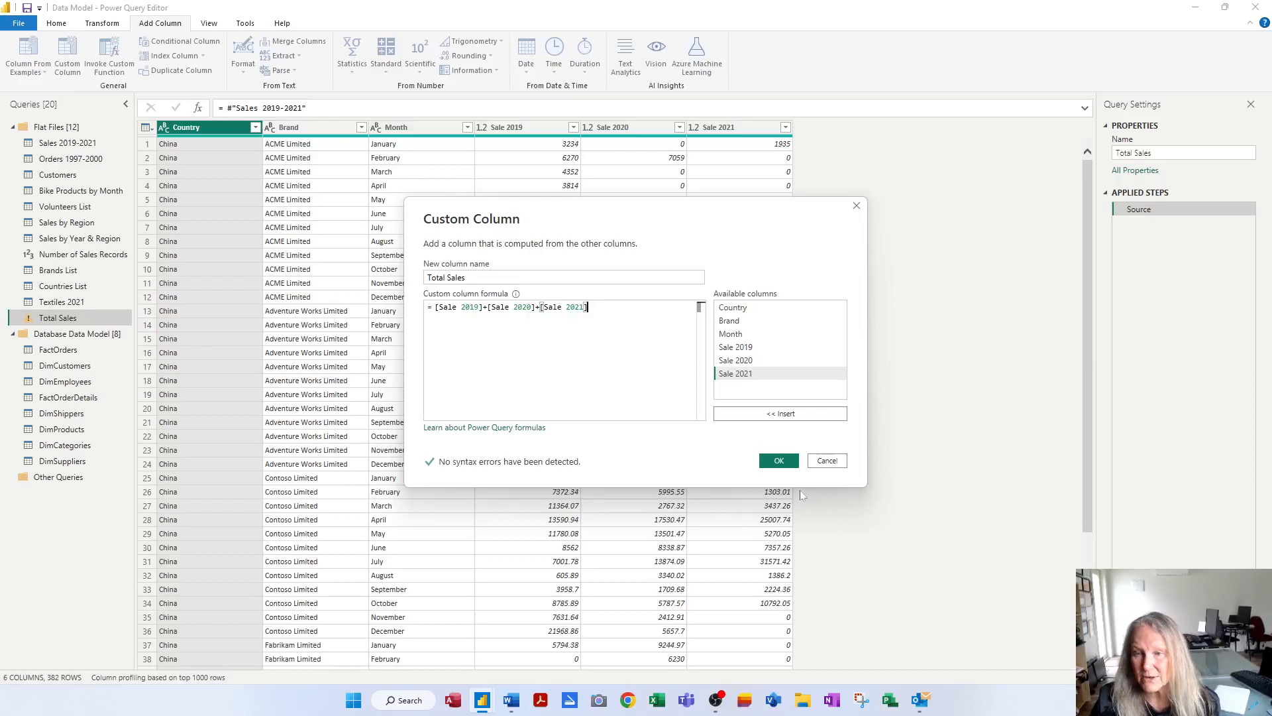
pyautogui.click(788, 463)
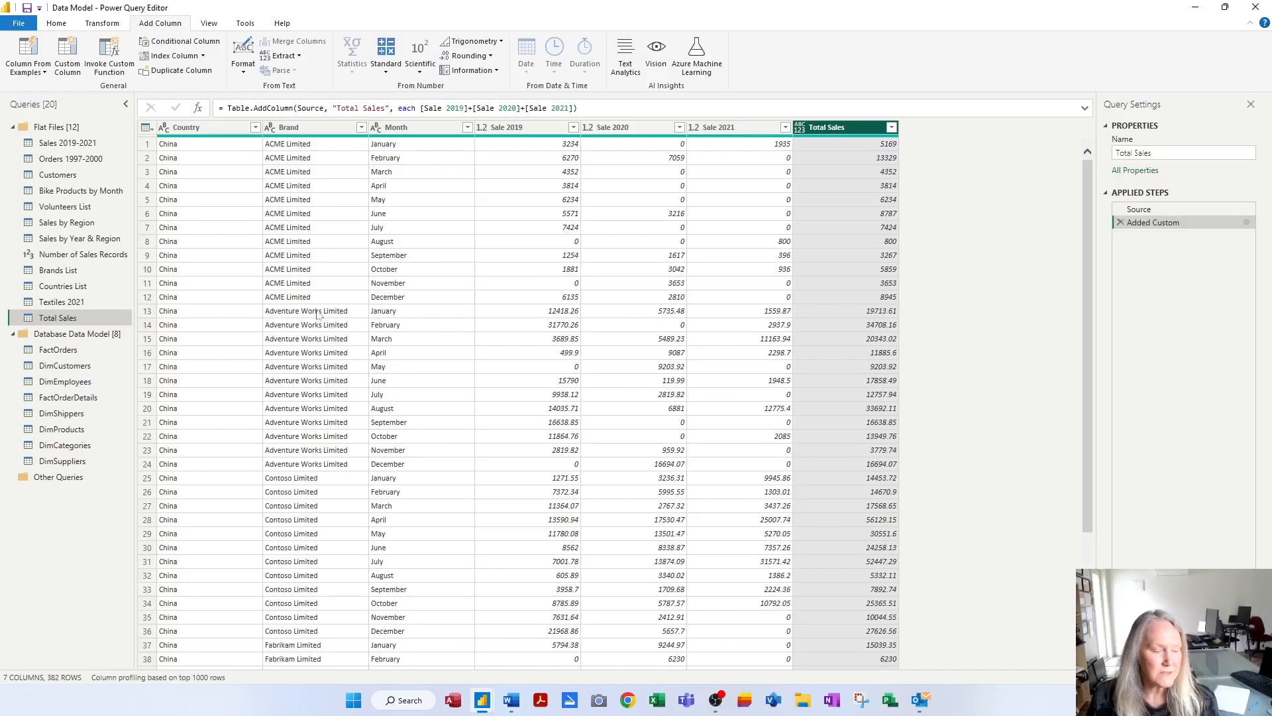
# - Add a custom column named Company Name to the DimEmployees query with the constant text "Northwind" as its formula
pyautogui.click(107, 382)
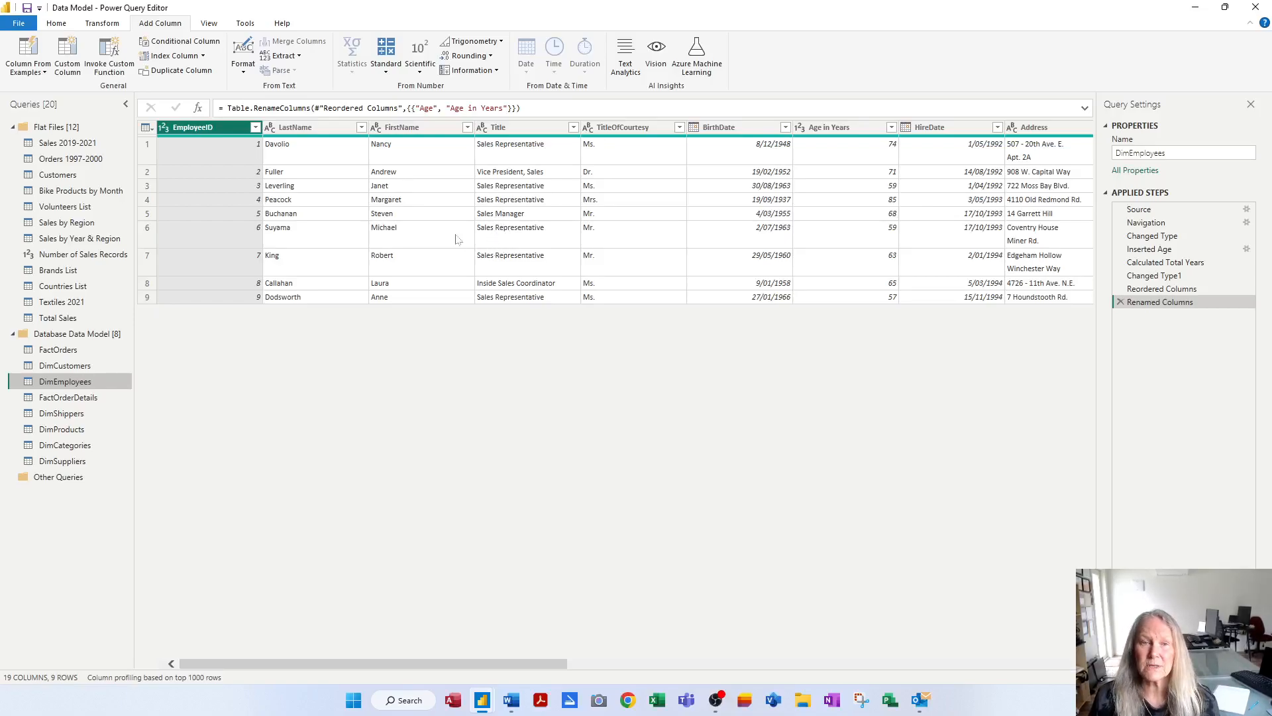
pyautogui.click(59, 60)
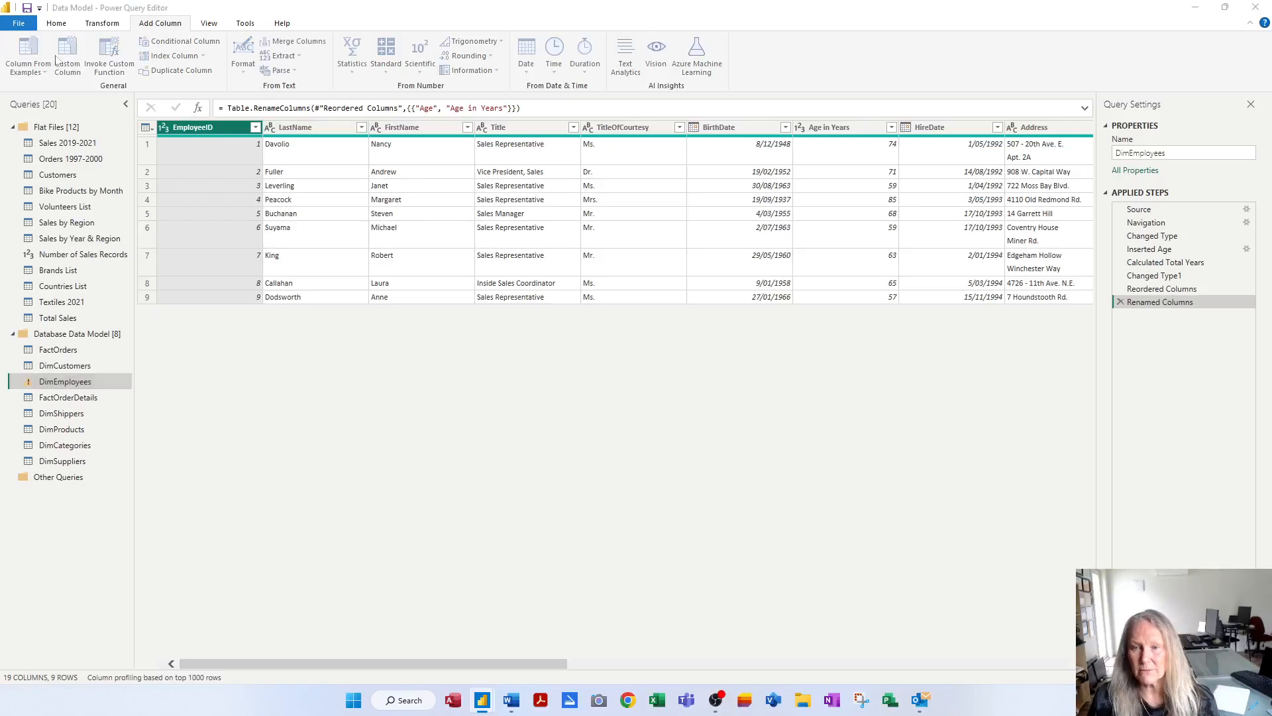
pyautogui.hotkey('ctrl', 'a')
pyautogui.write('Company')
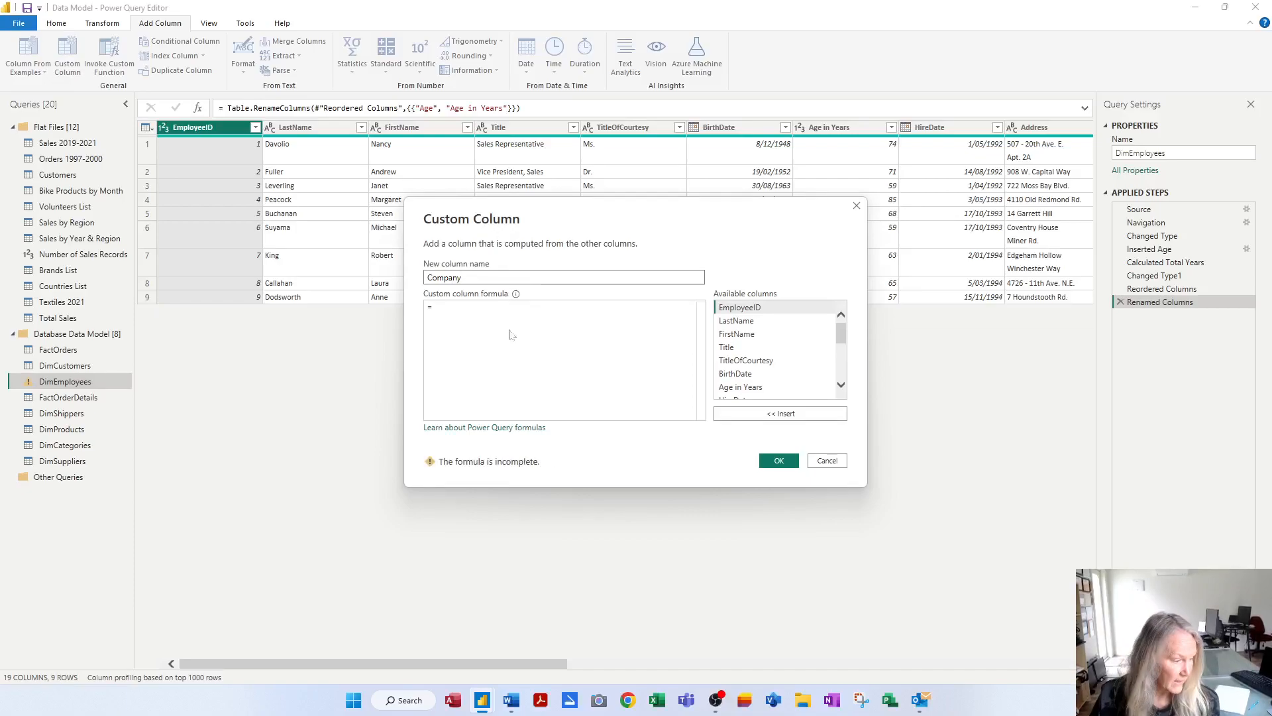
pyautogui.write(' Name')
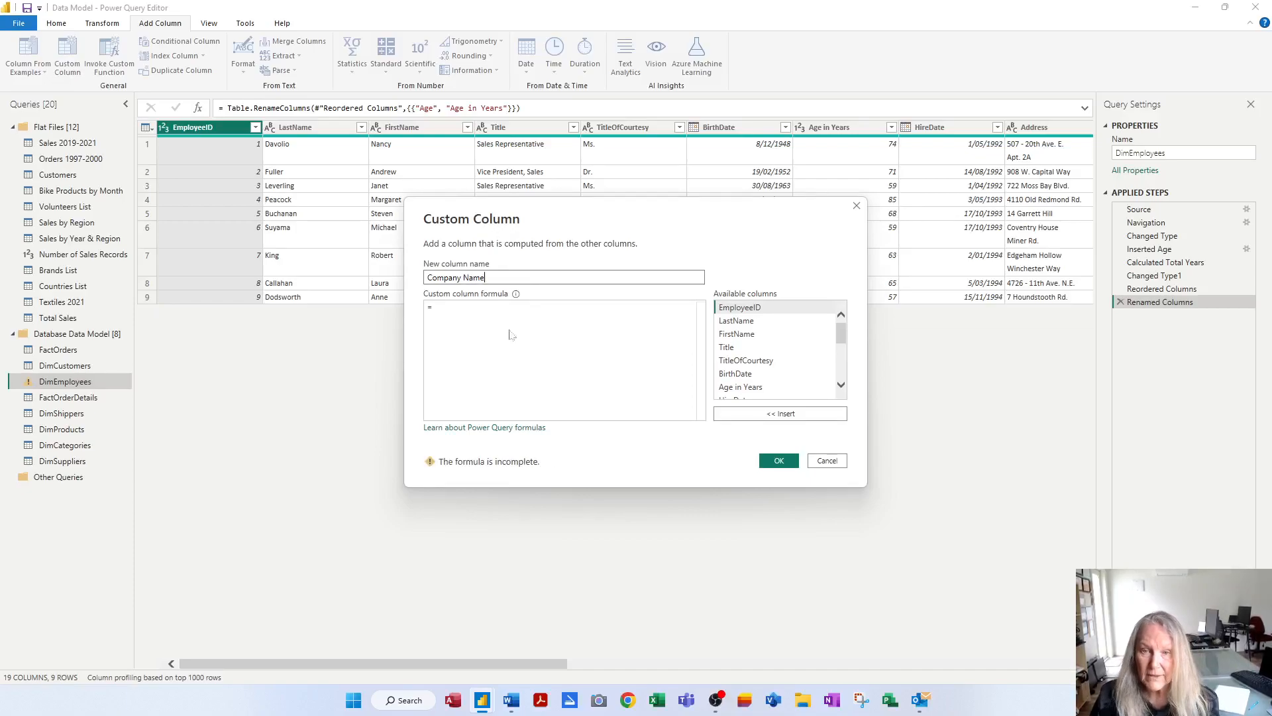
pyautogui.click(435, 307)
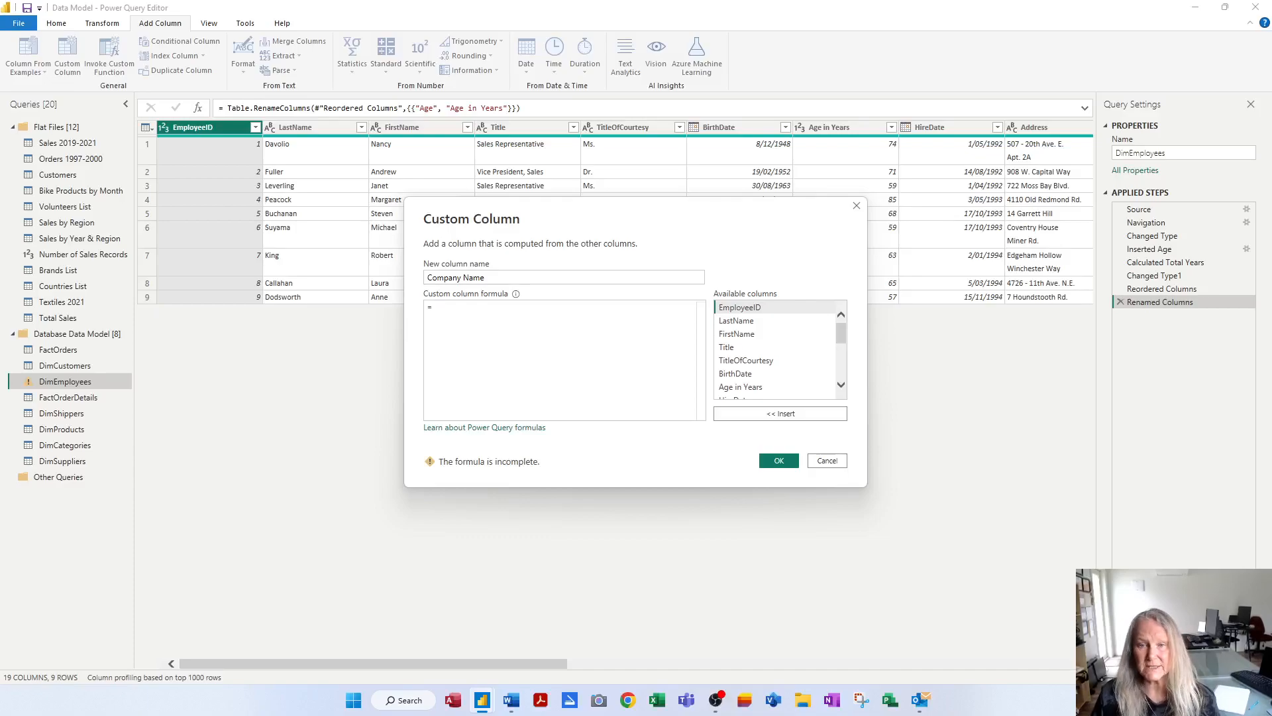
pyautogui.write('""')
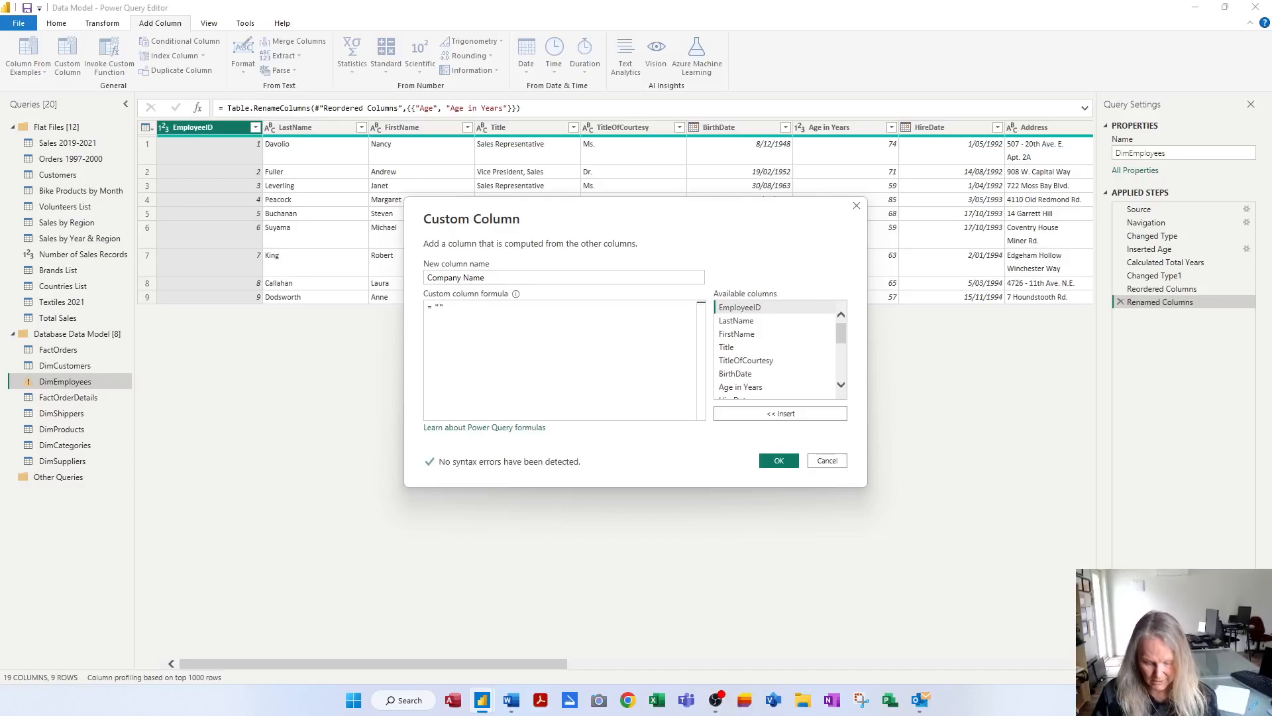
pyautogui.write('Northwind')
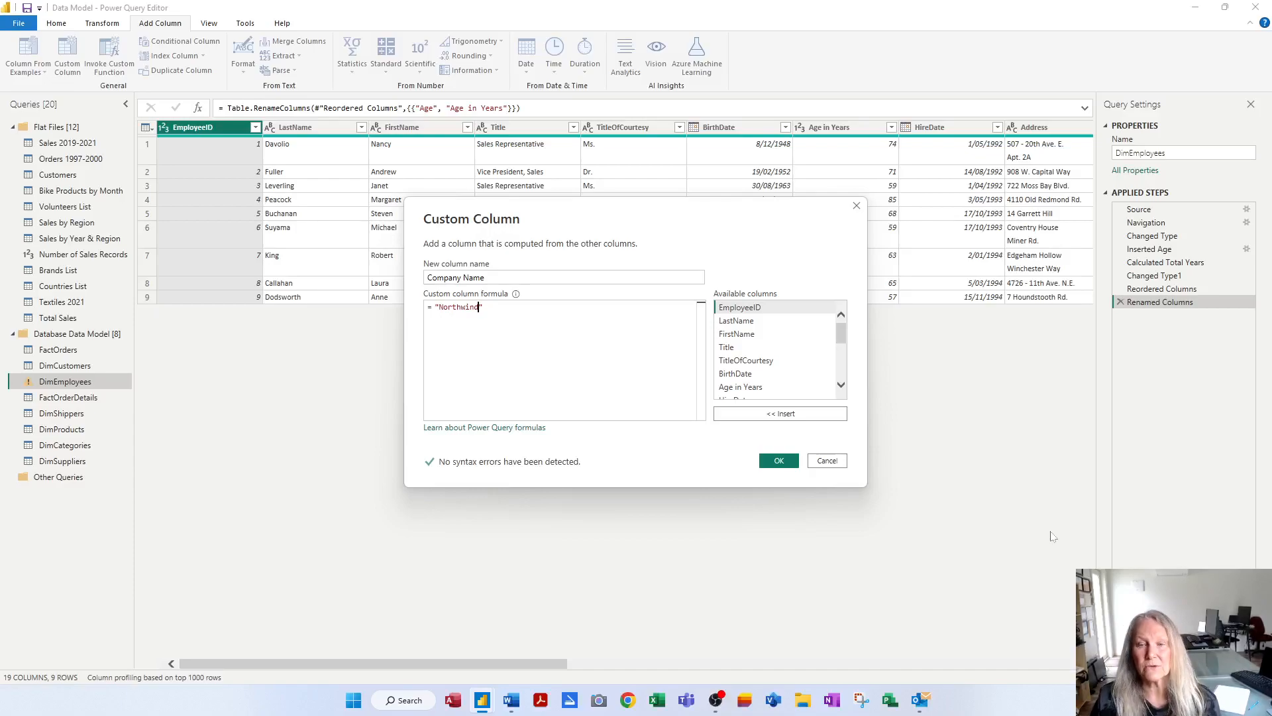
pyautogui.click(778, 460)
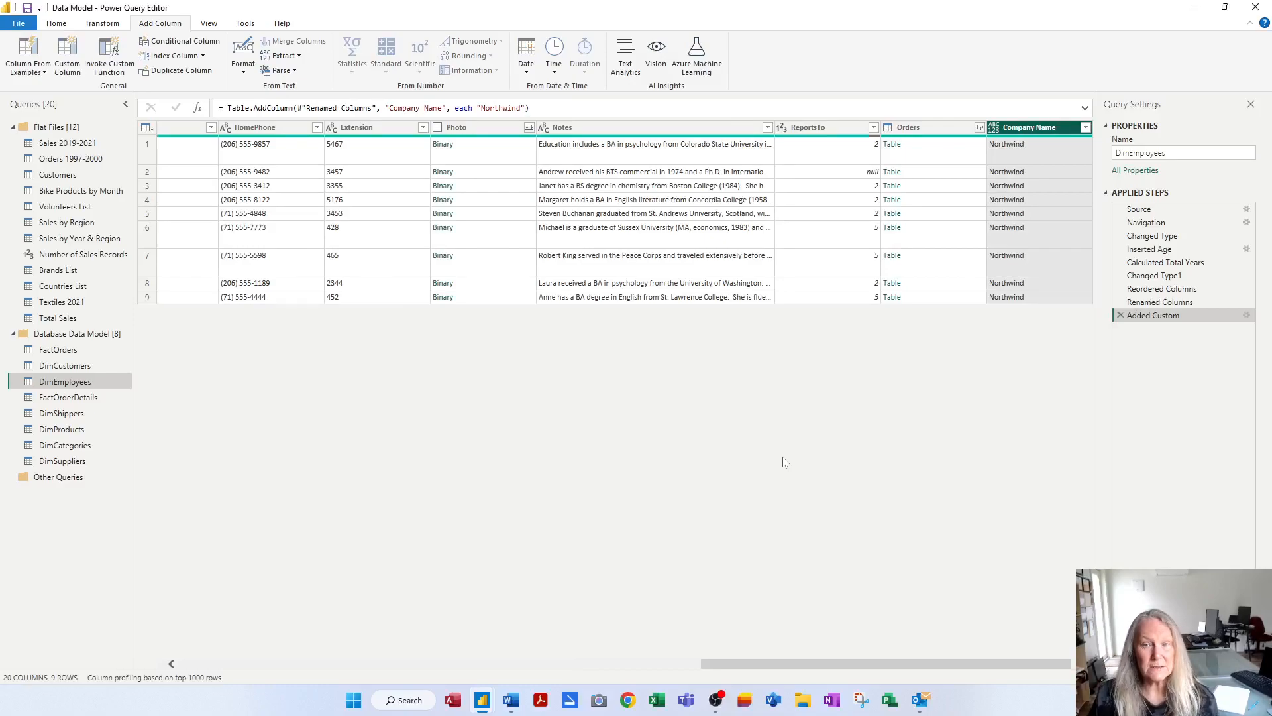
# - Move the Company Name column in DimEmployees so it sits between Title and TitleOfCourtesy
pyautogui.click(68, 25)
pyautogui.click(98, 26)
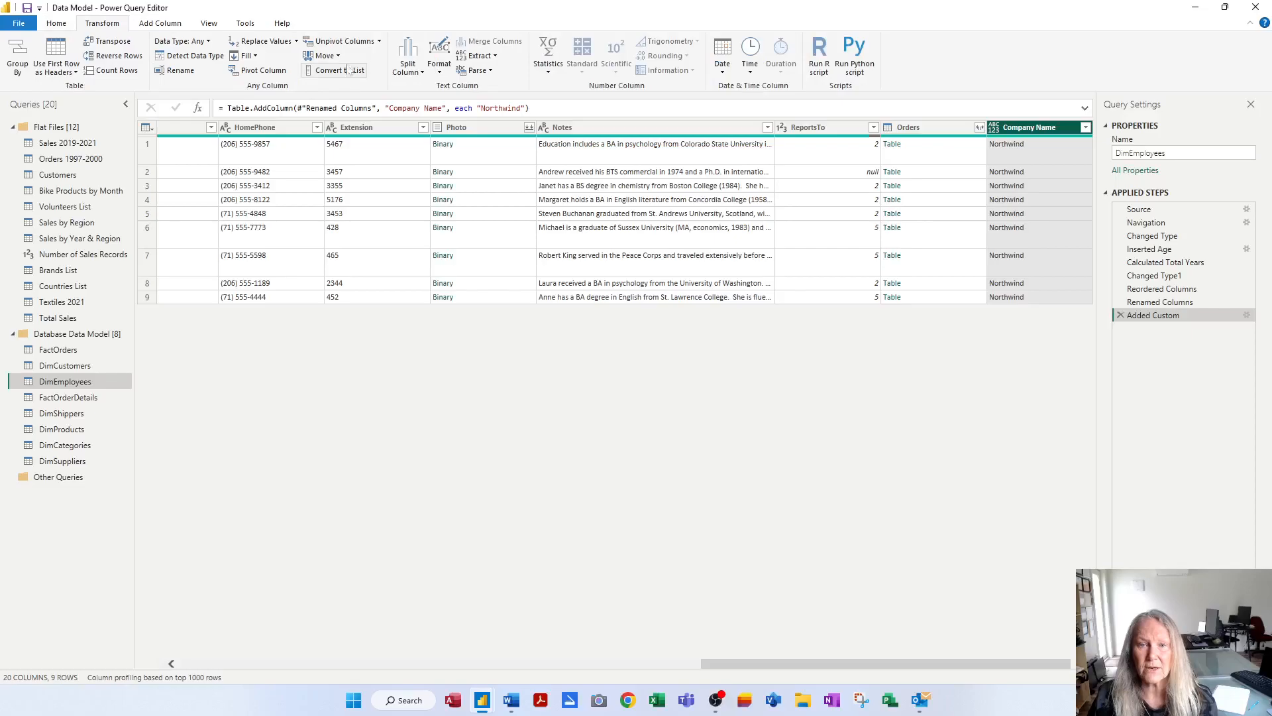
pyautogui.click(325, 56)
pyautogui.click(331, 98)
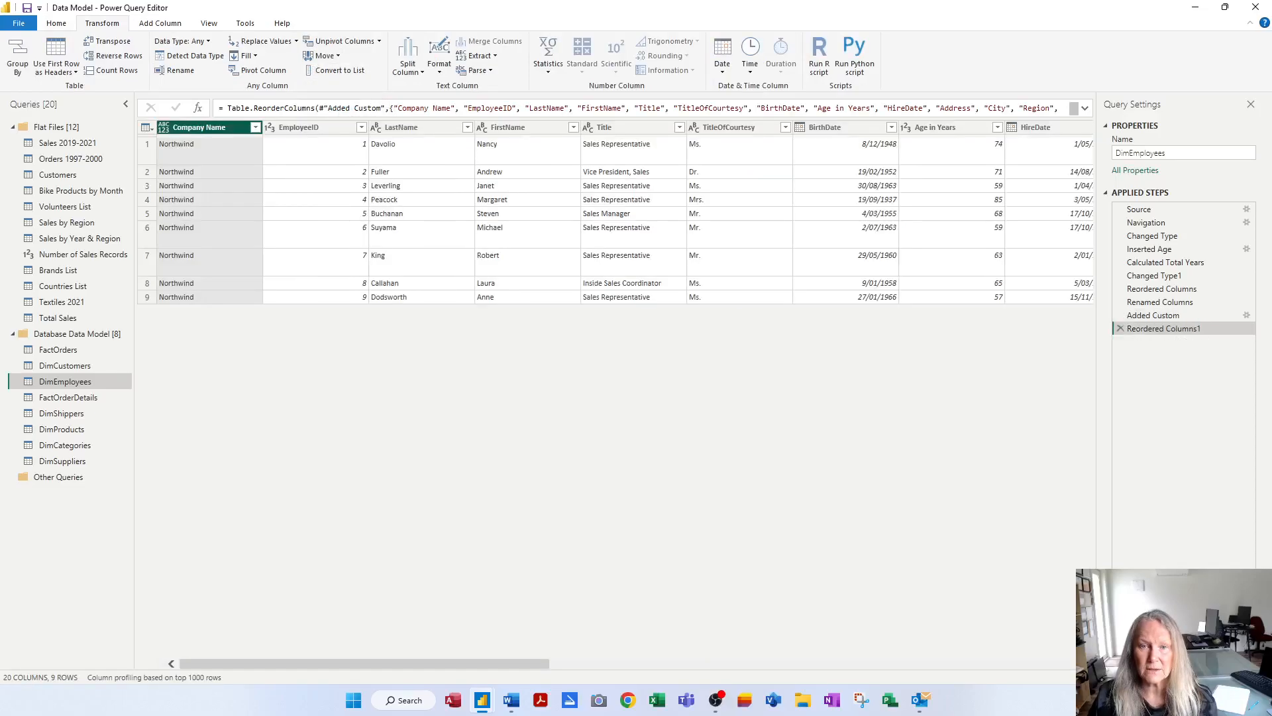
pyautogui.moveTo(209, 128); pyautogui.dragTo(817, 137)
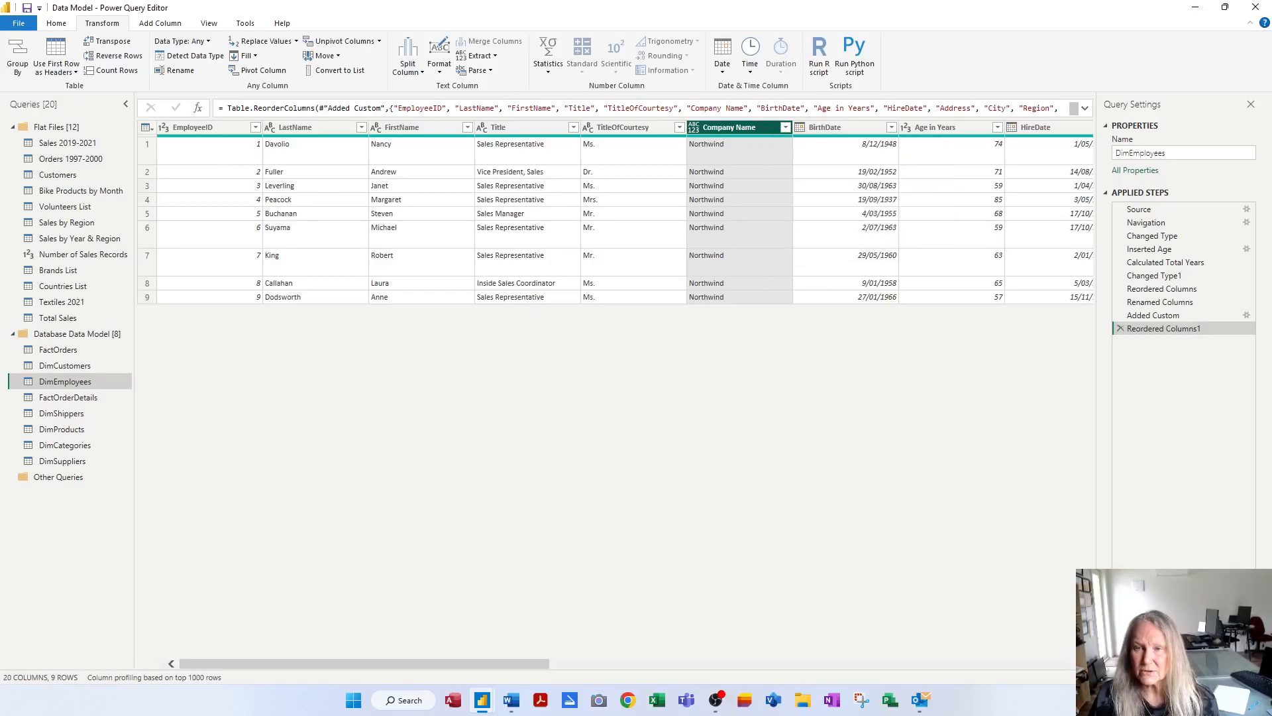
pyautogui.moveTo(741, 132); pyautogui.dragTo(625, 134)
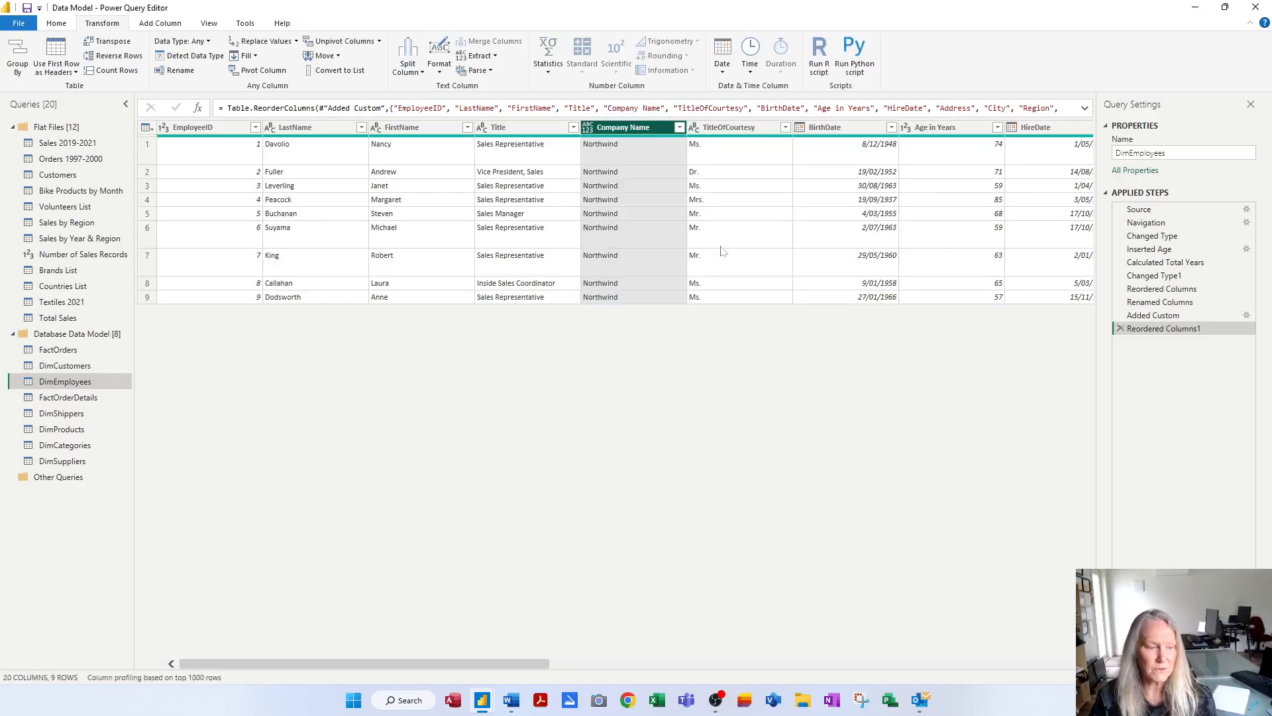
# - Refresh the preview of the Orders 1997-2000 query and start a custom column named UNIT PRICE in it
pyautogui.click(93, 160)
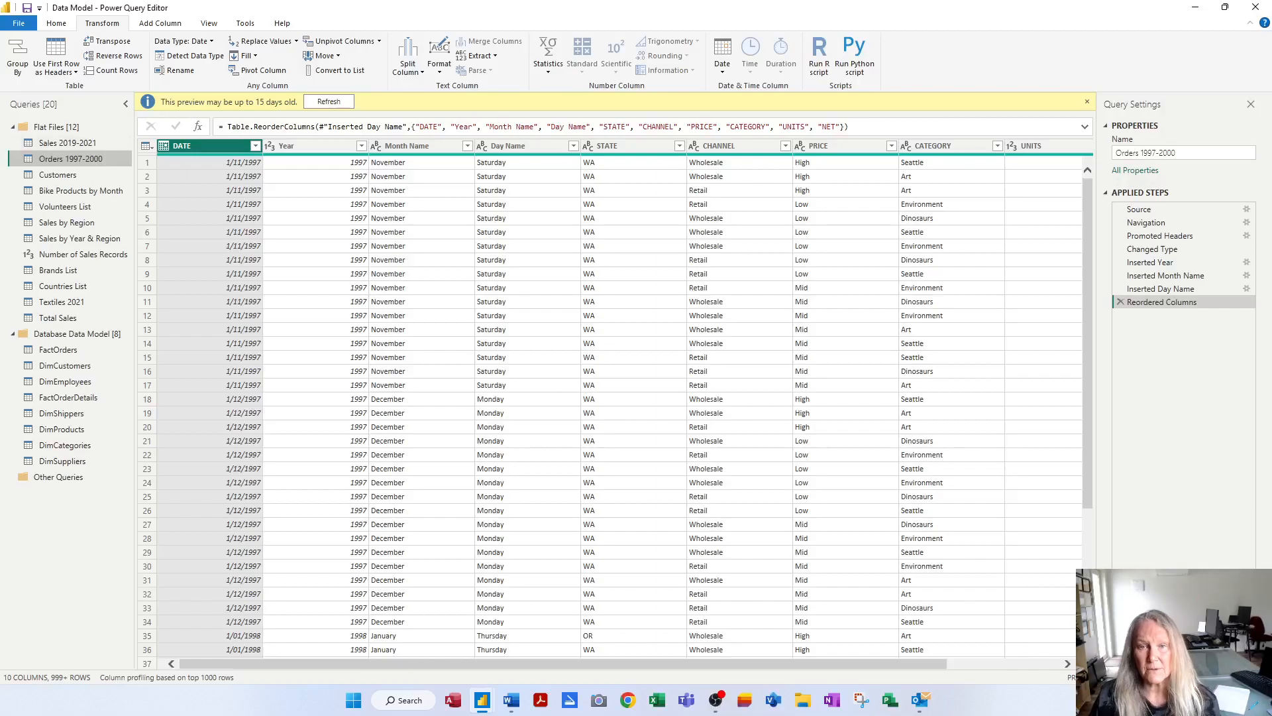
pyautogui.click(328, 101)
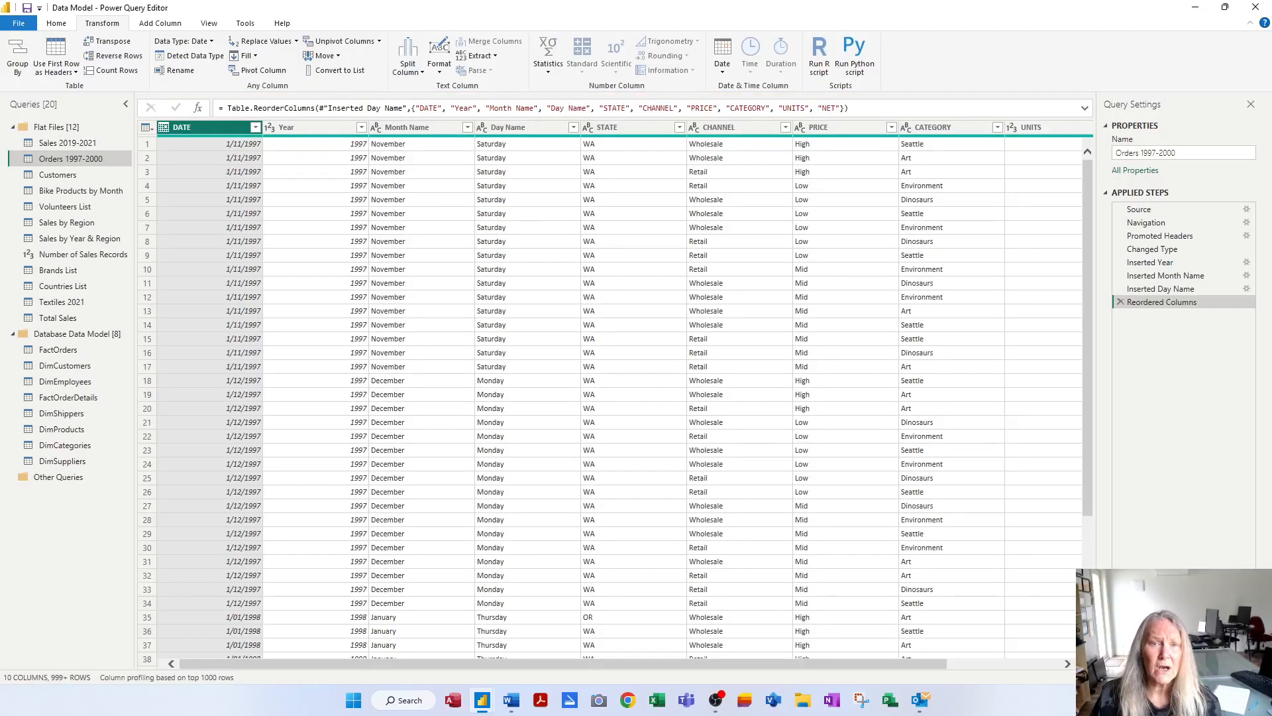
pyautogui.click(179, 27)
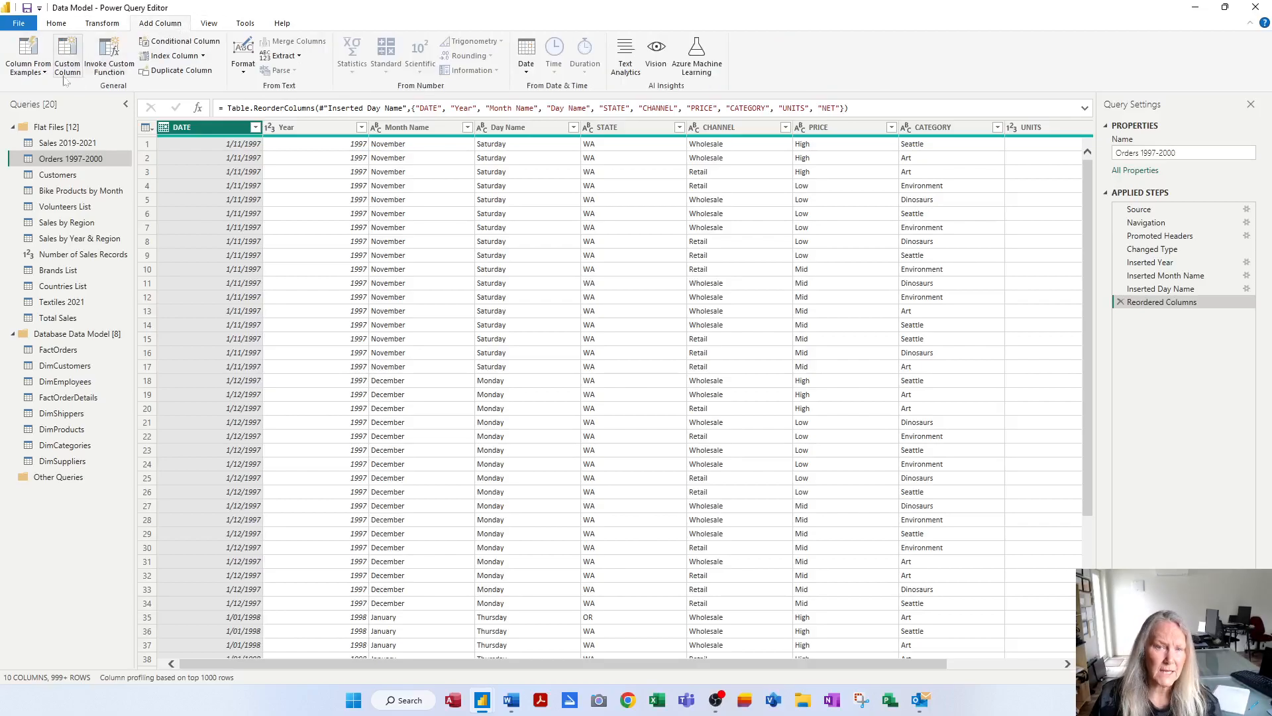
pyautogui.click(67, 56)
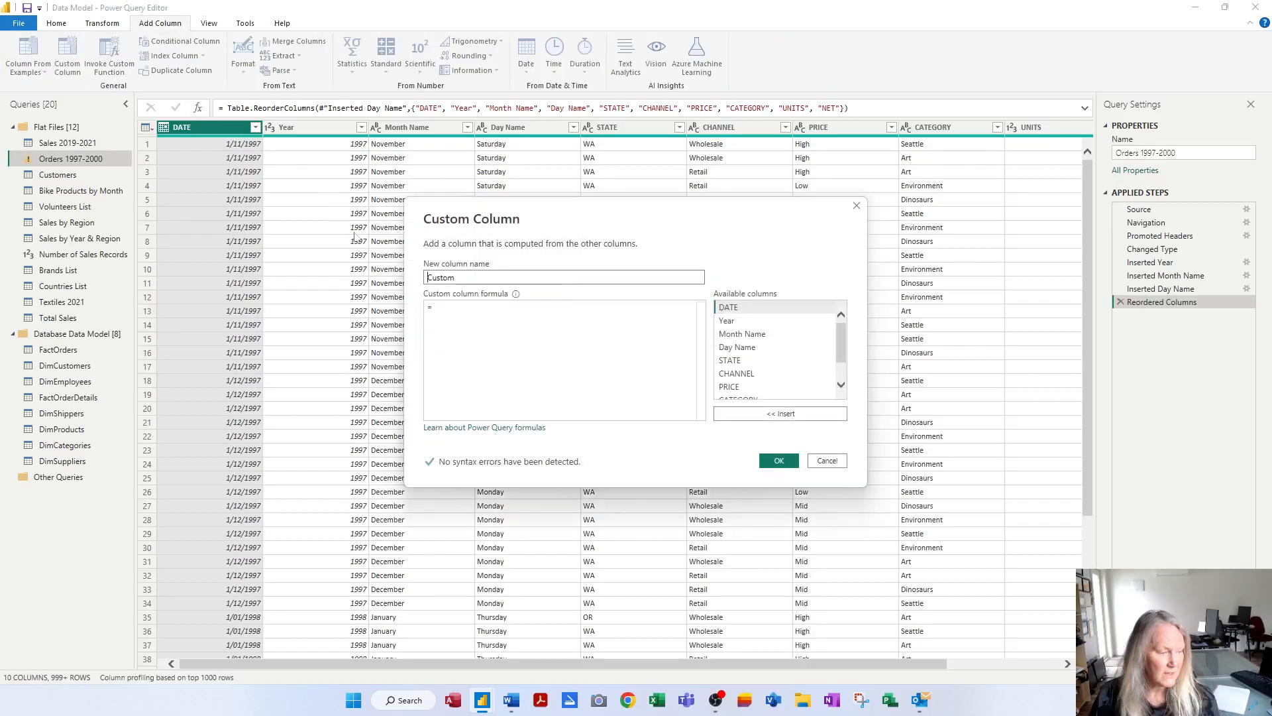
pyautogui.moveTo(458, 278); pyautogui.dragTo(387, 276)
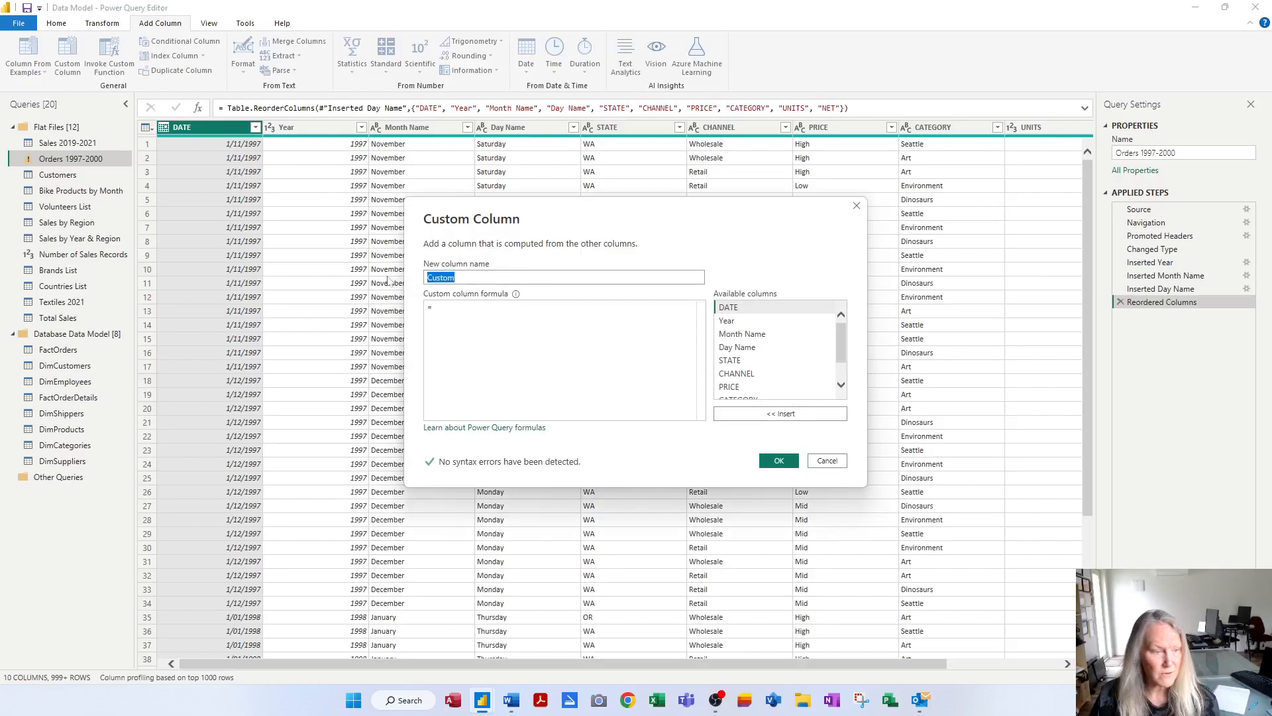
pyautogui.write('UN')
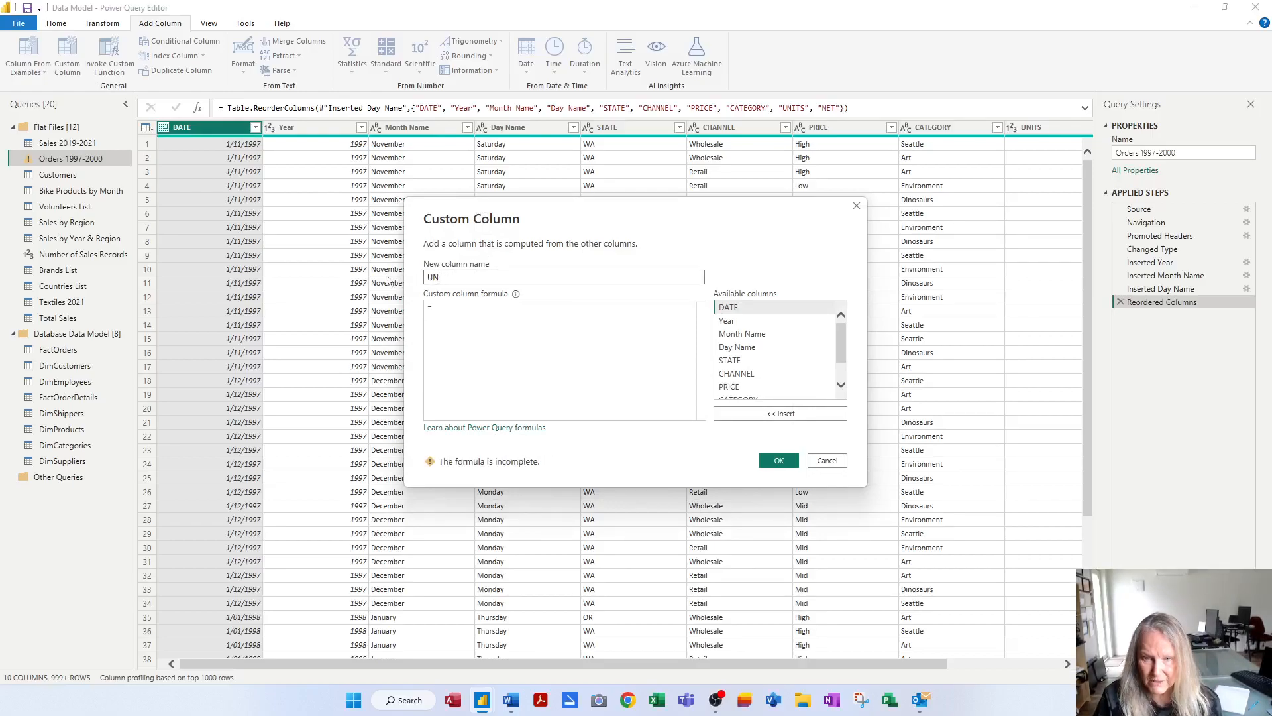
pyautogui.write('IIT PRICE')
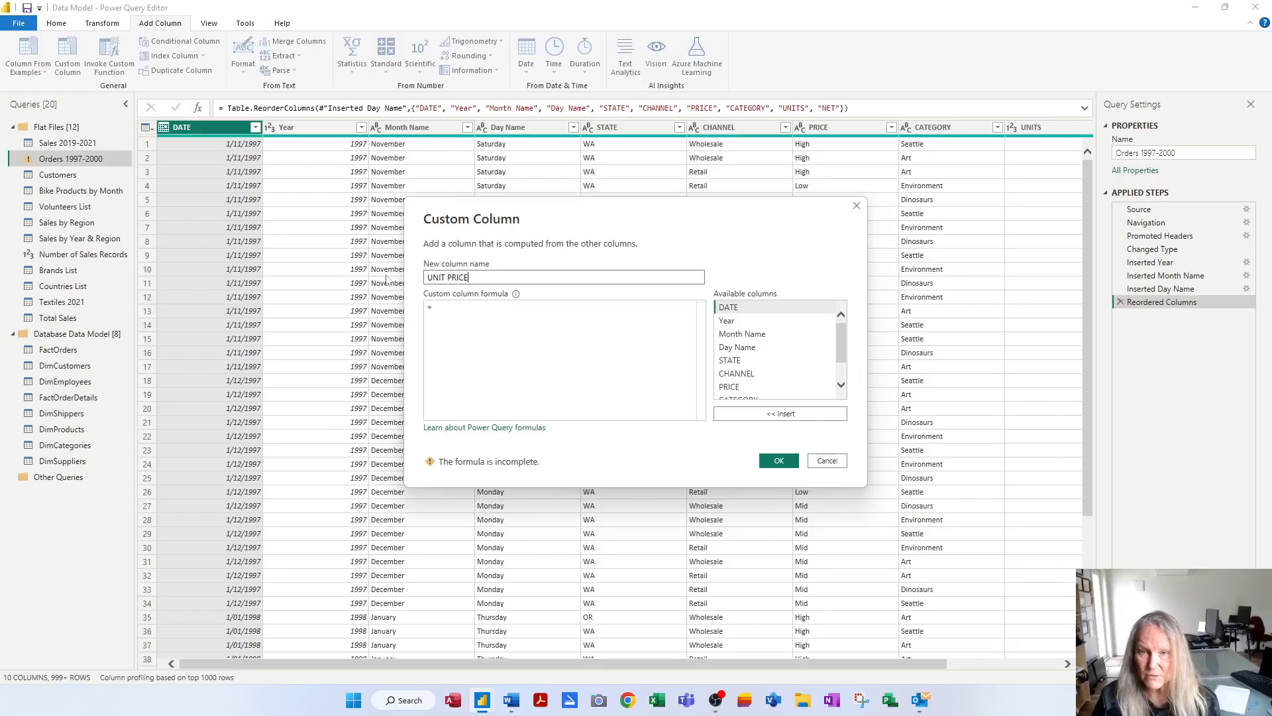
# - Enter the formula [NET]/[UNITS] for the UNIT PRICE custom column and add the column to the query
pyautogui.click(442, 305)
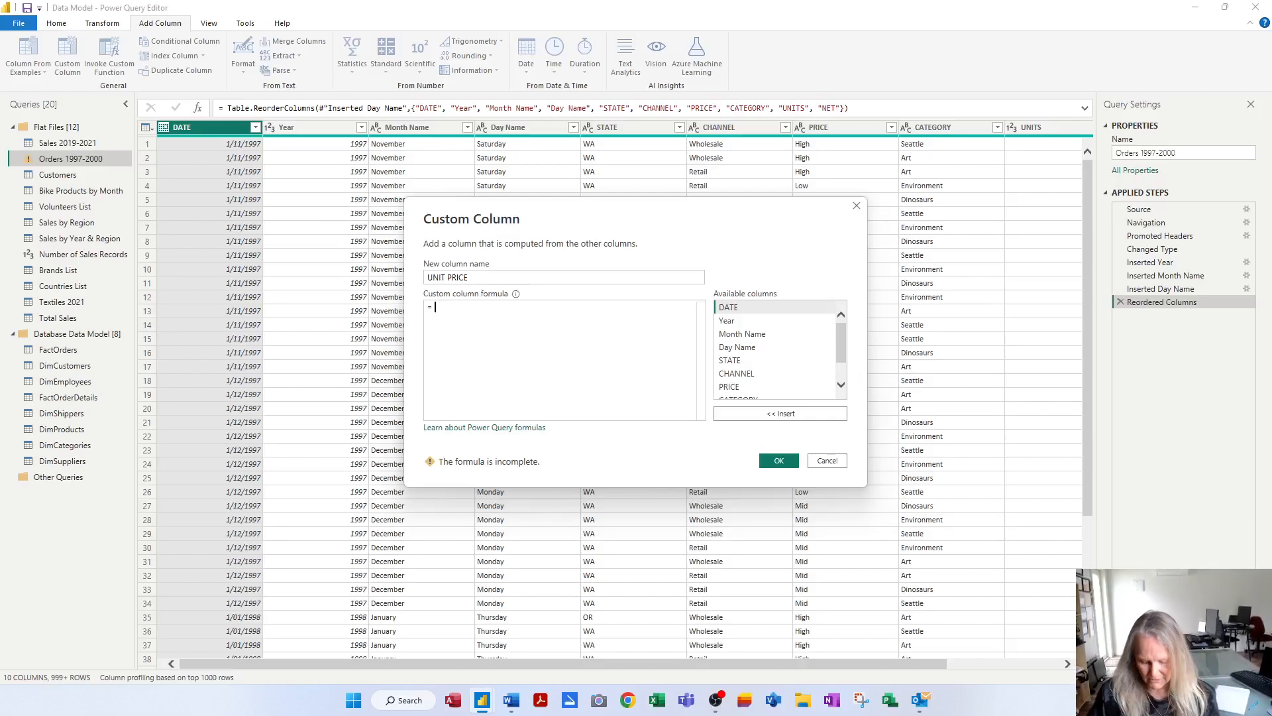
pyautogui.click(840, 387)
pyautogui.click(840, 387)
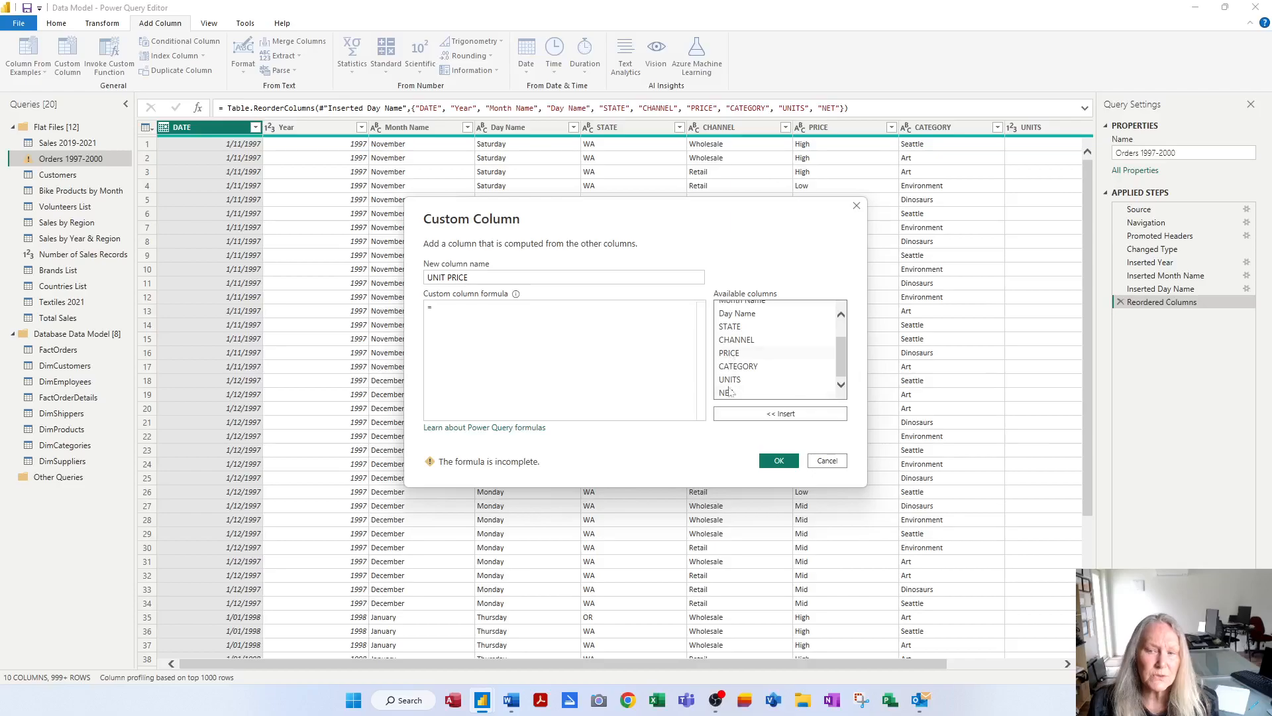
pyautogui.moveTo(844, 360); pyautogui.dragTo(843, 333)
pyautogui.scroll(-1, 843, 333)
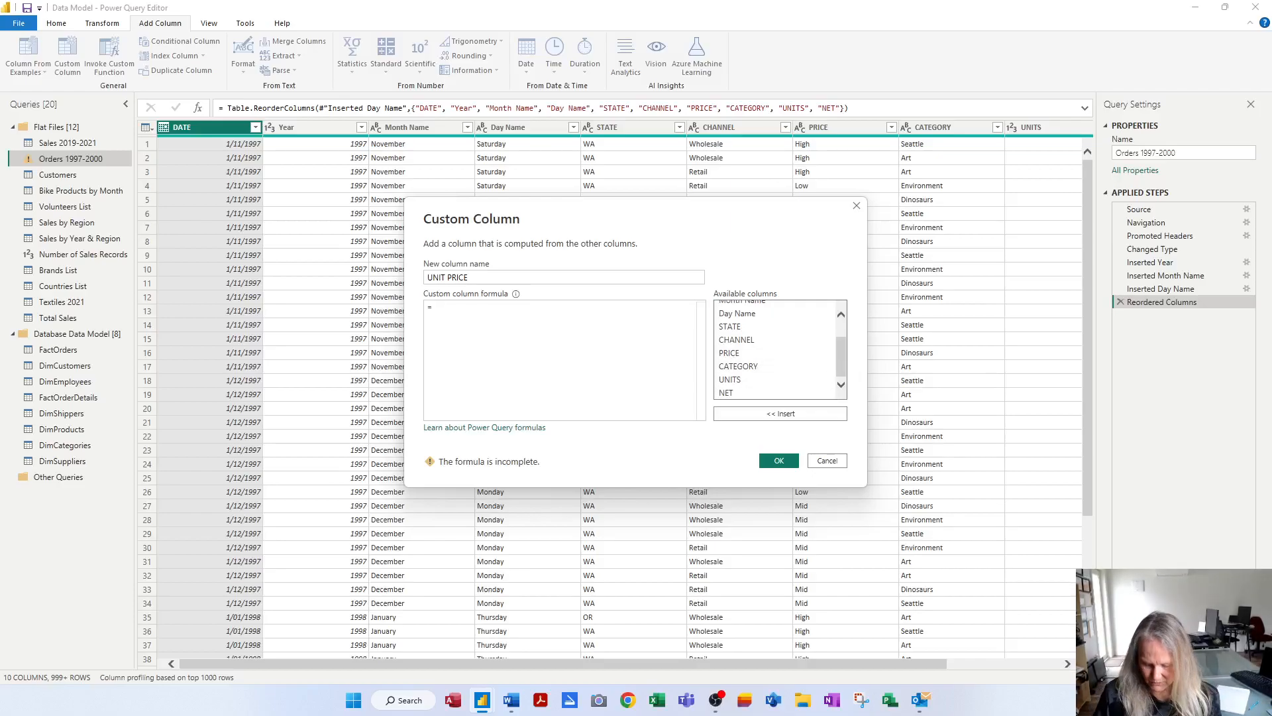
pyautogui.write('[')
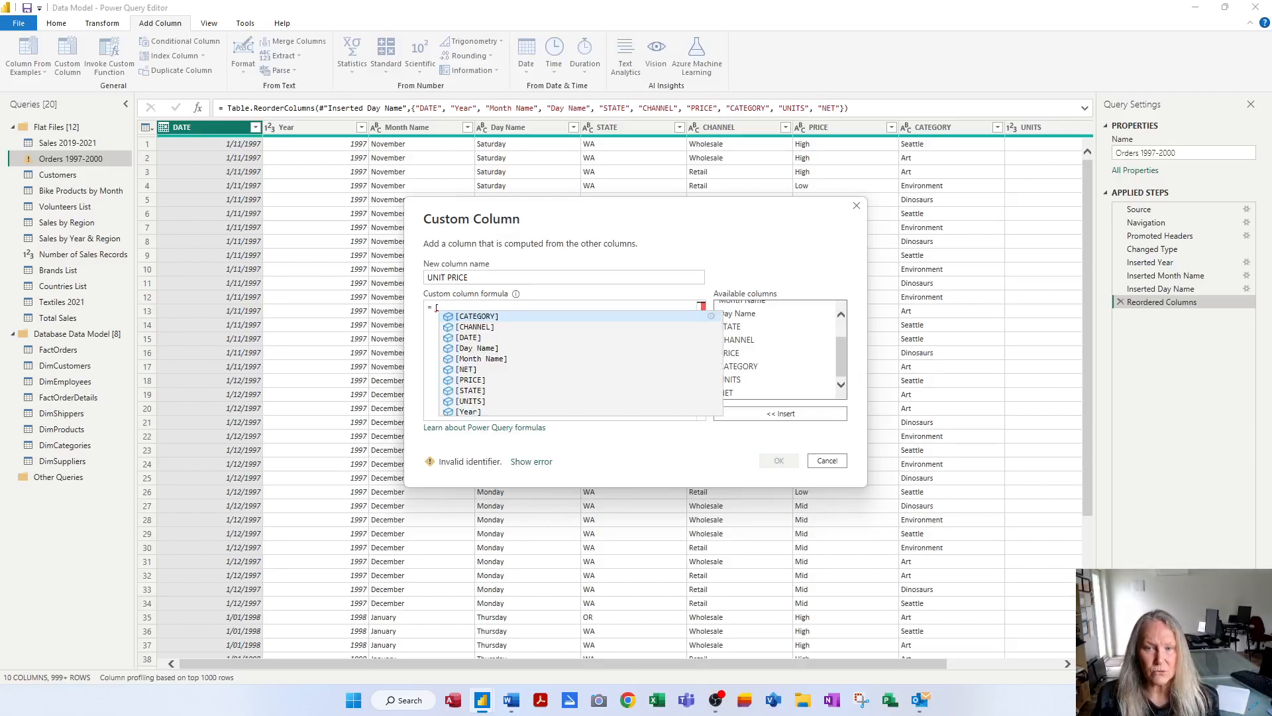
pyautogui.press('Down')
pyautogui.press('Down')
pyautogui.press('Down')
pyautogui.press('Down')
pyautogui.press('Down')
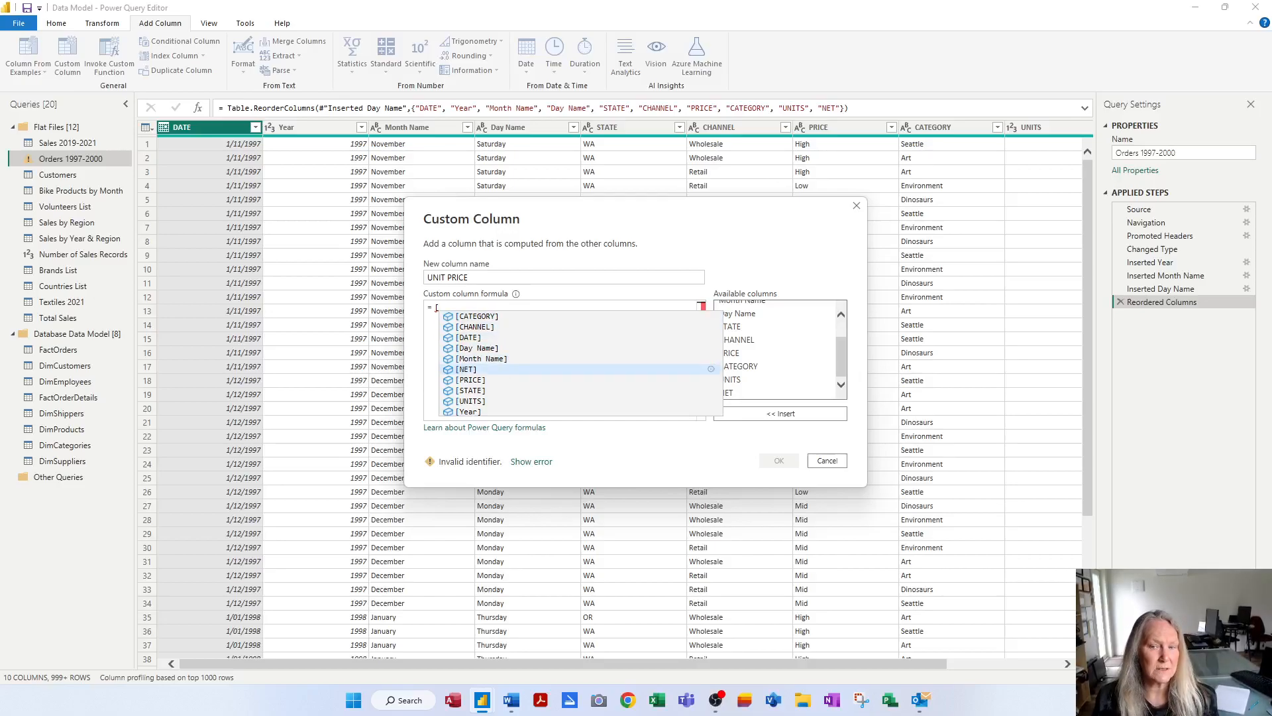
pyautogui.press('Tab')
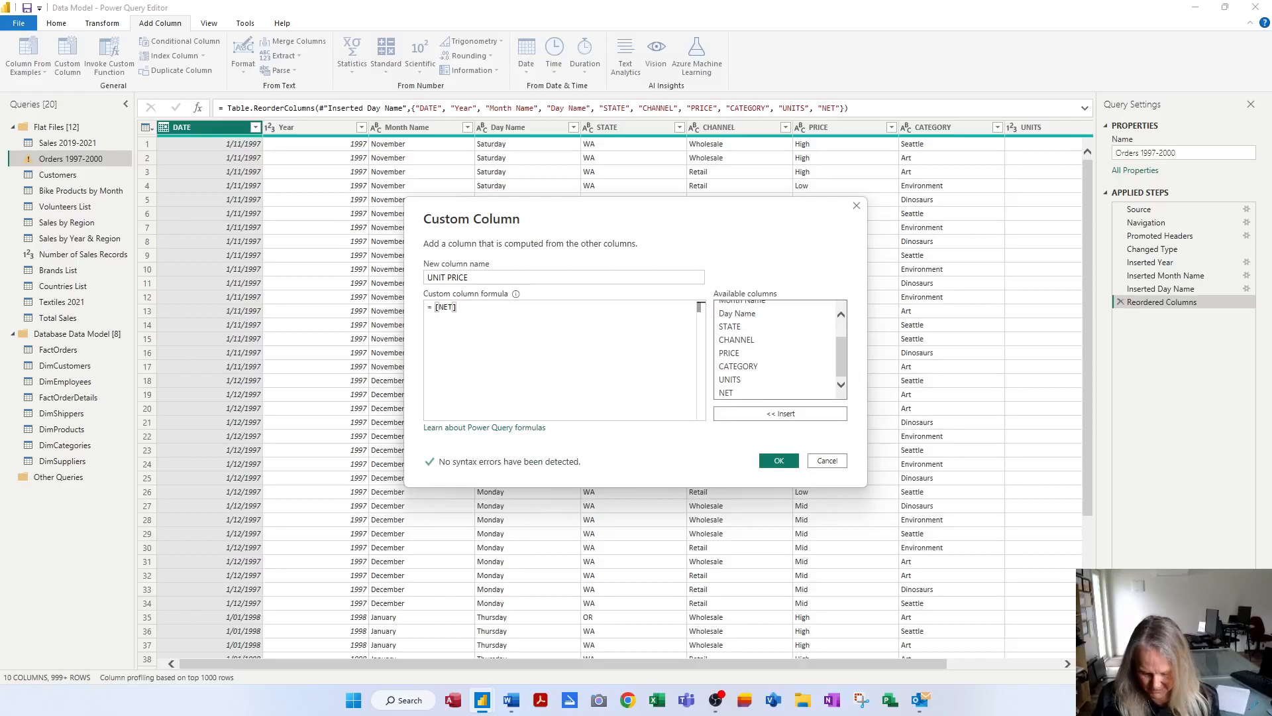
pyautogui.write('/')
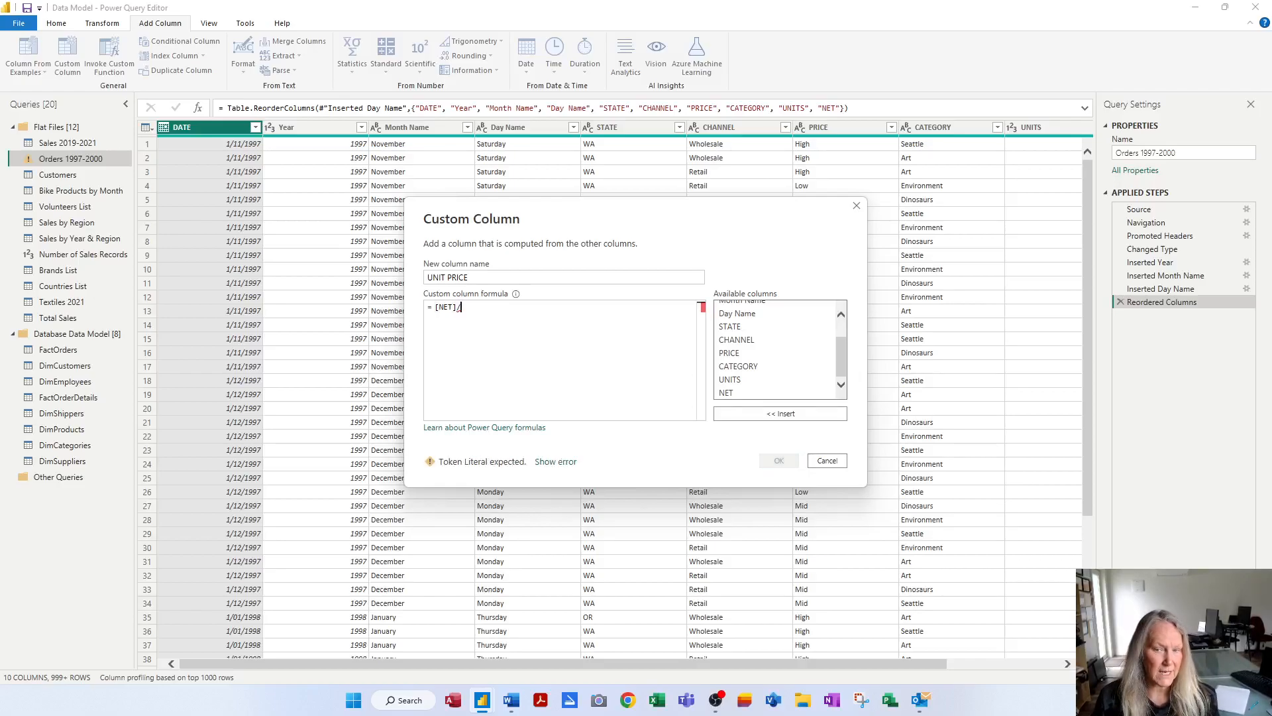
pyautogui.write('[')
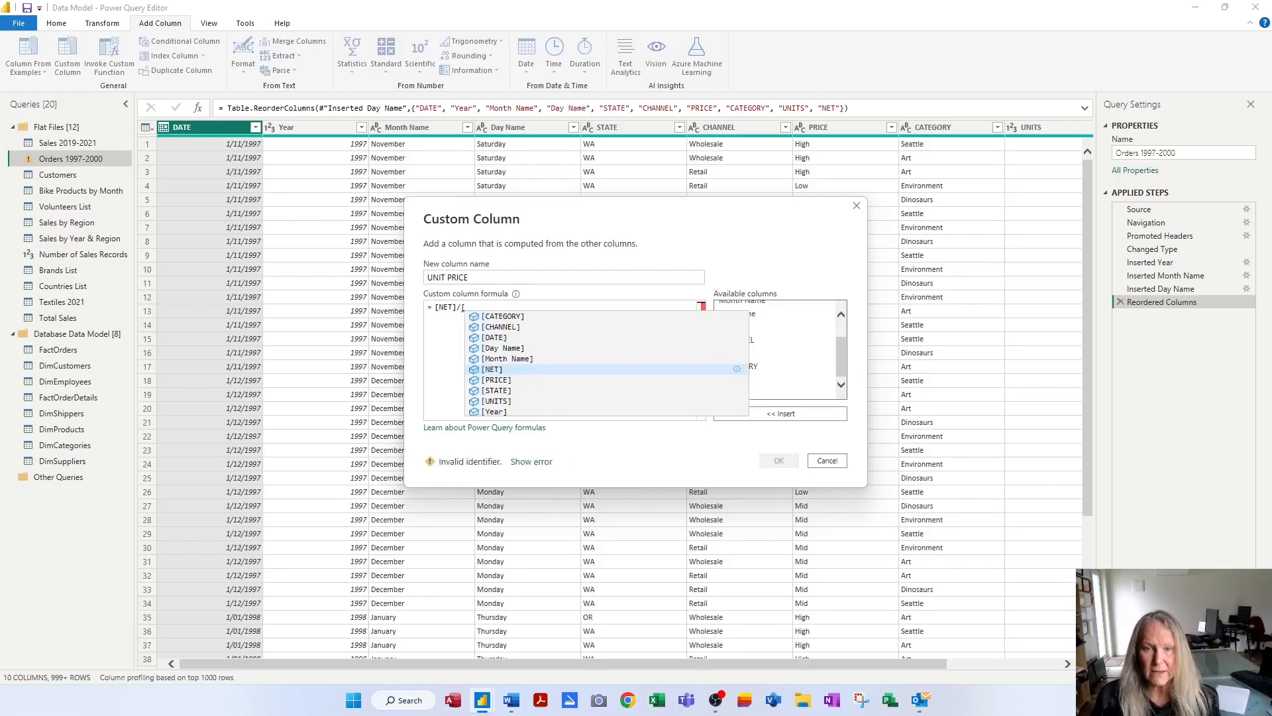
pyautogui.press('Down')
pyautogui.press('Down')
pyautogui.press('Down')
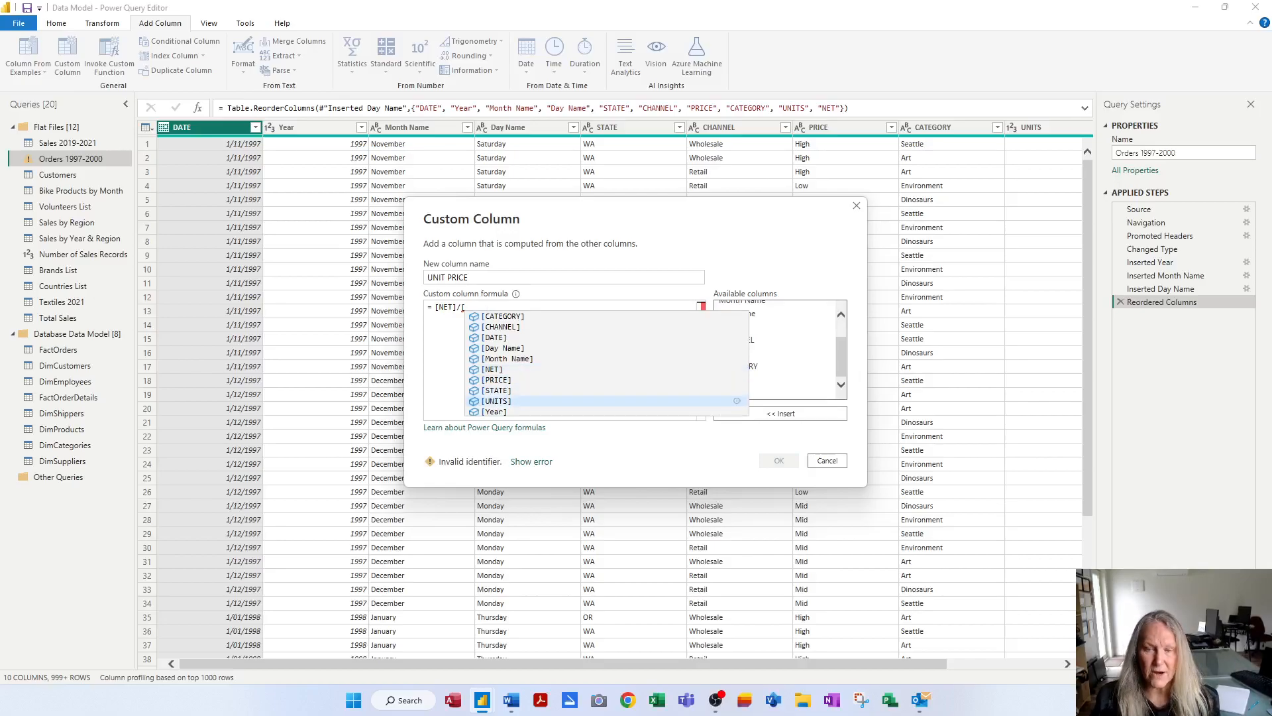
pyautogui.press('Tab')
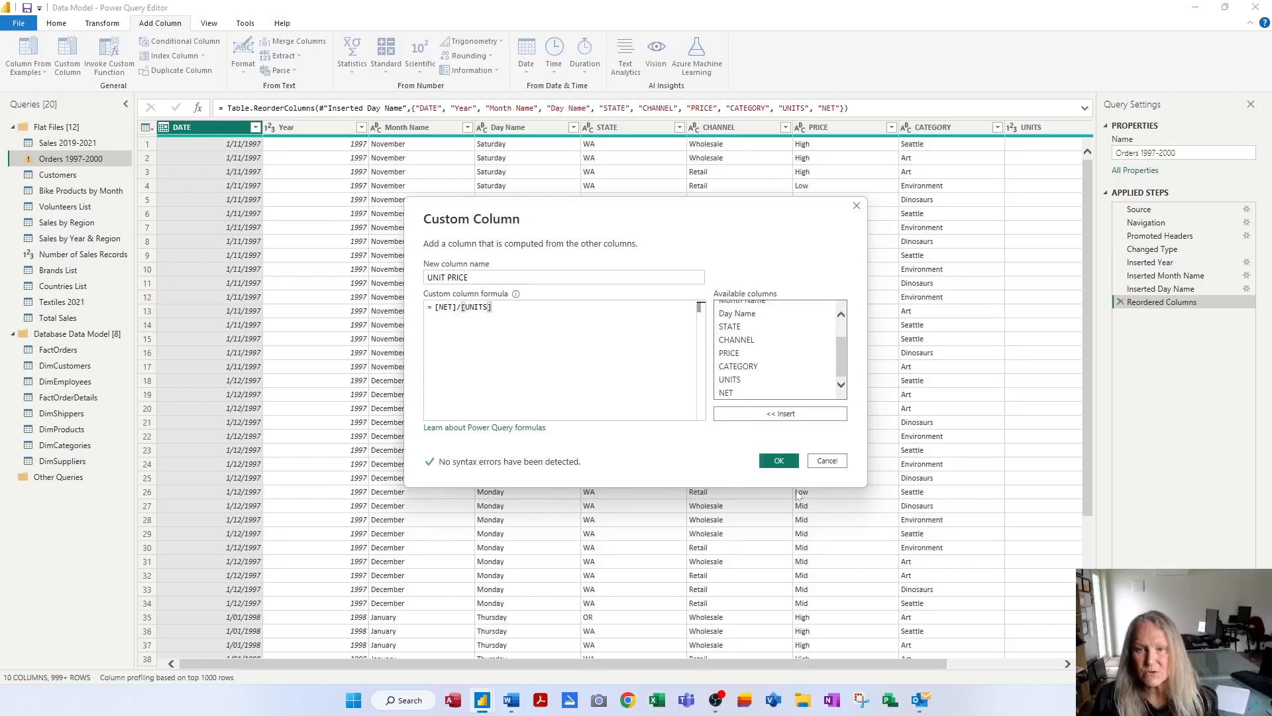
pyautogui.click(779, 462)
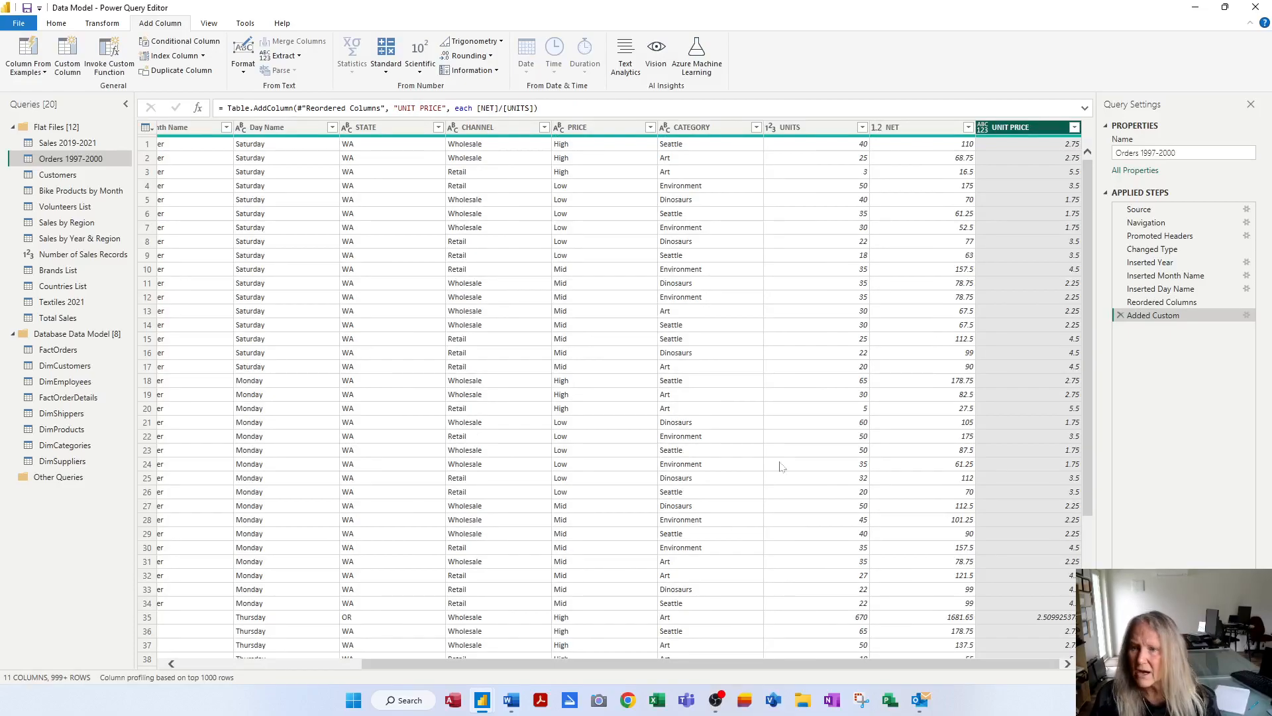
# - Set the UNIT PRICE column's data type to fixed decimal number and save the file, applying the pending query changes
pyautogui.click(986, 129)
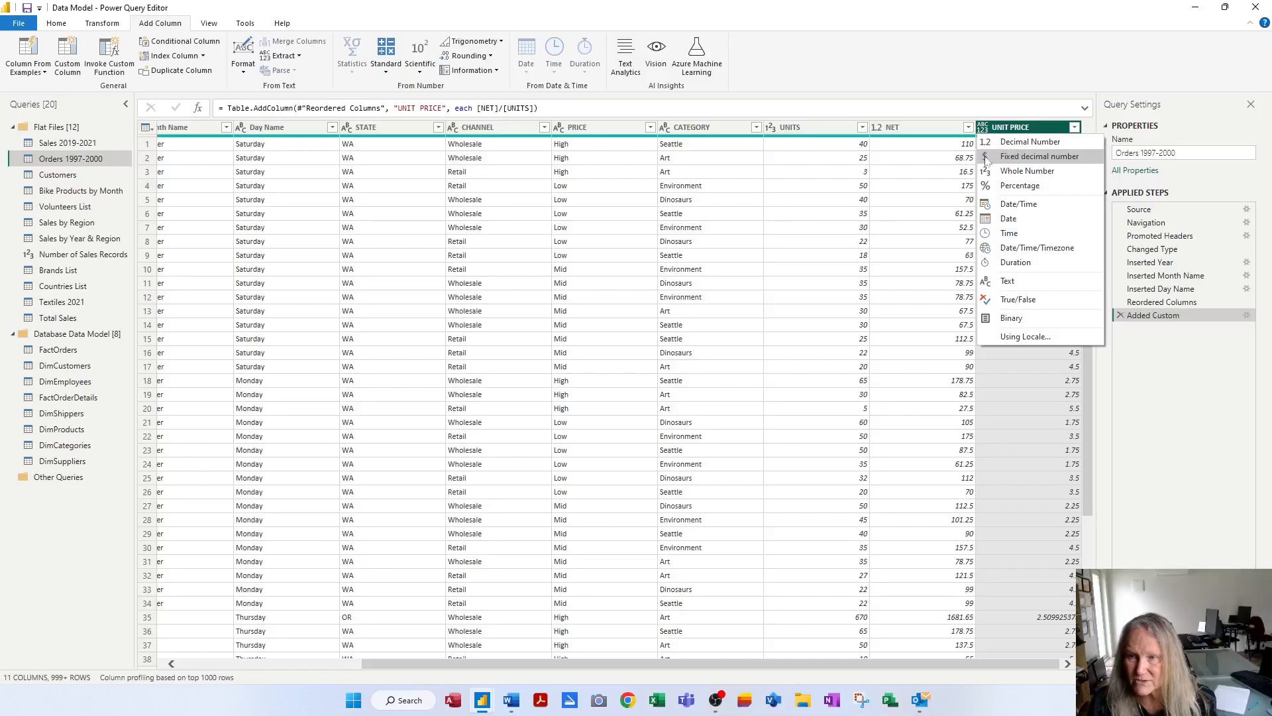
pyautogui.click(1009, 159)
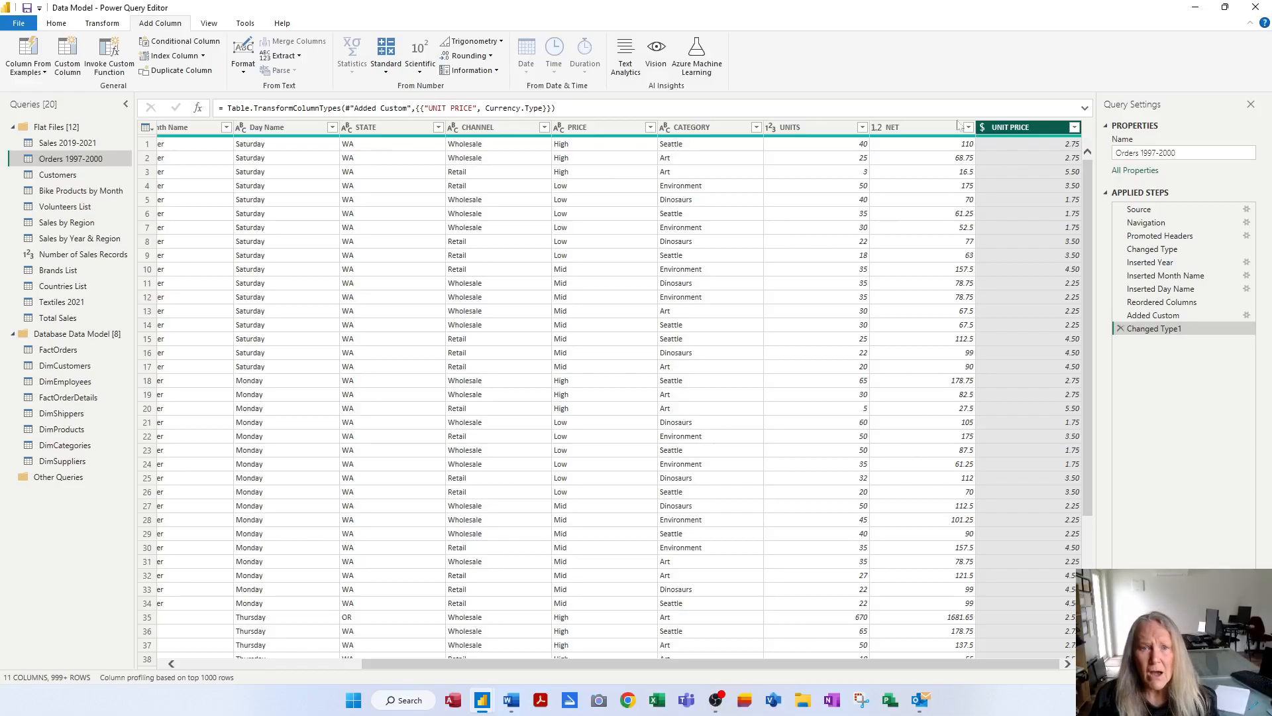
pyautogui.click(28, 8)
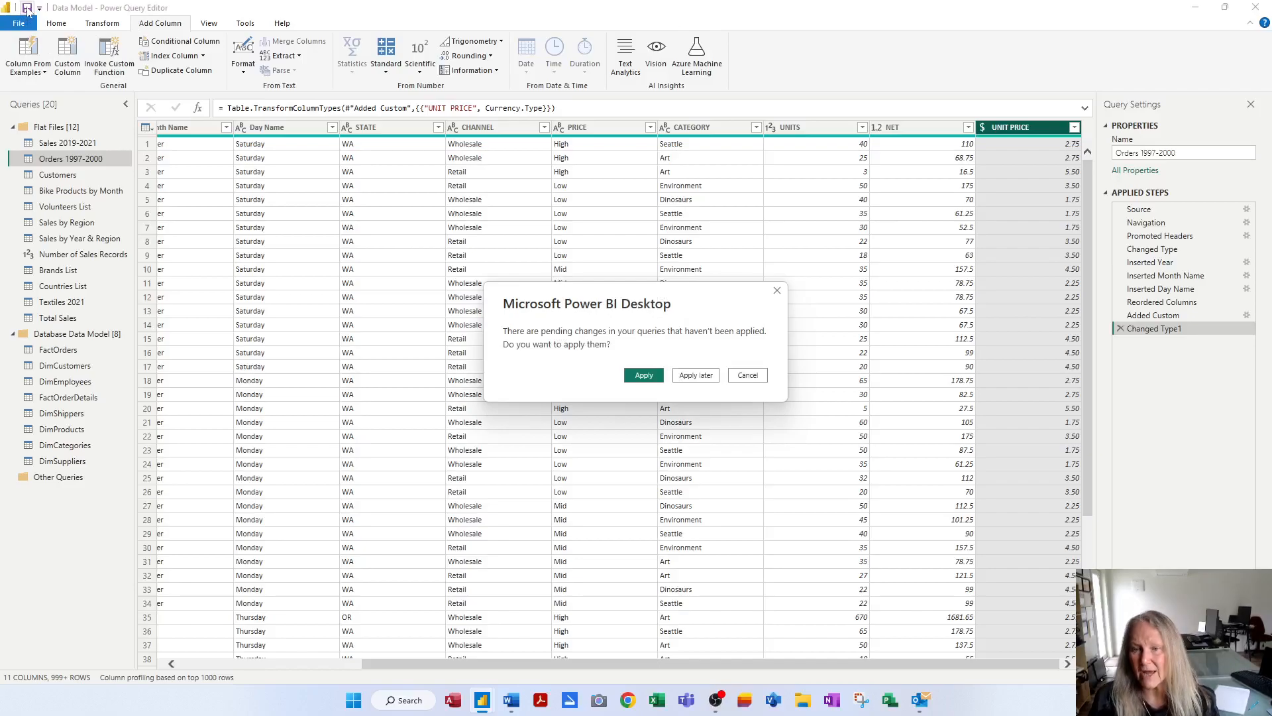
pyautogui.click(640, 378)
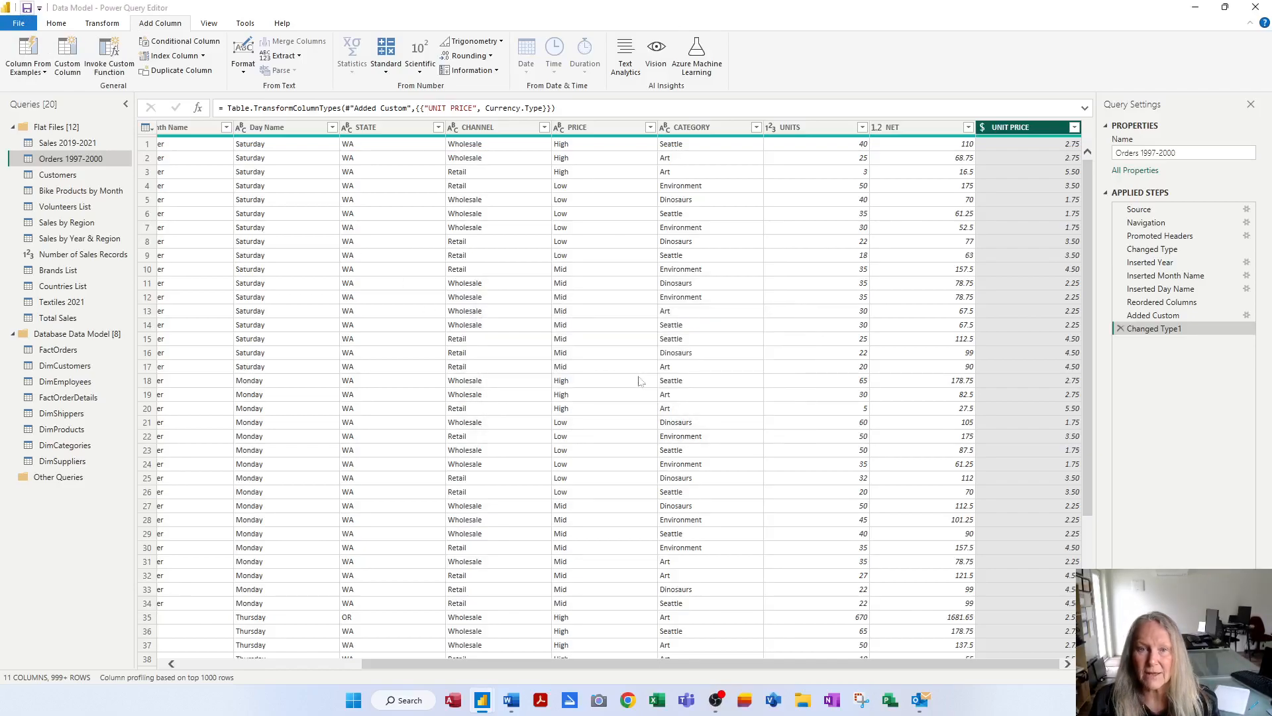